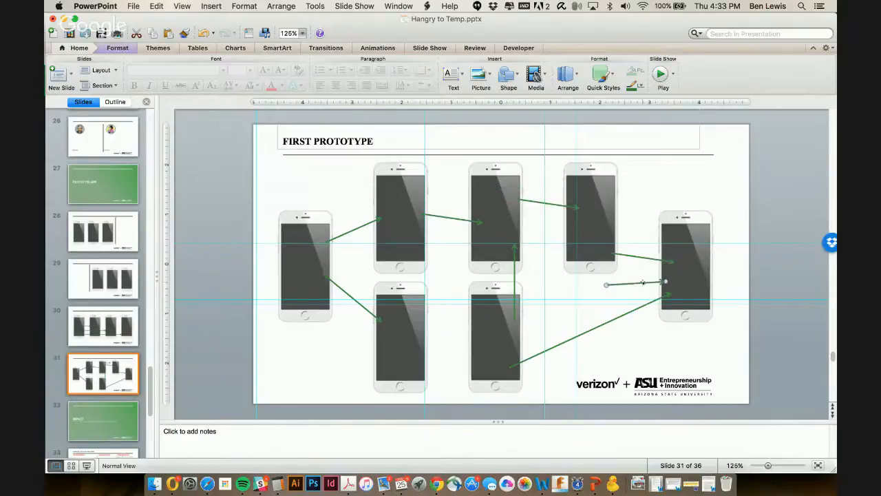
- Remove the stray text box over the third upper phone and move the loose green arrow between the two lower phones
{"action": "left_click", "coordinate": [599, 201]}
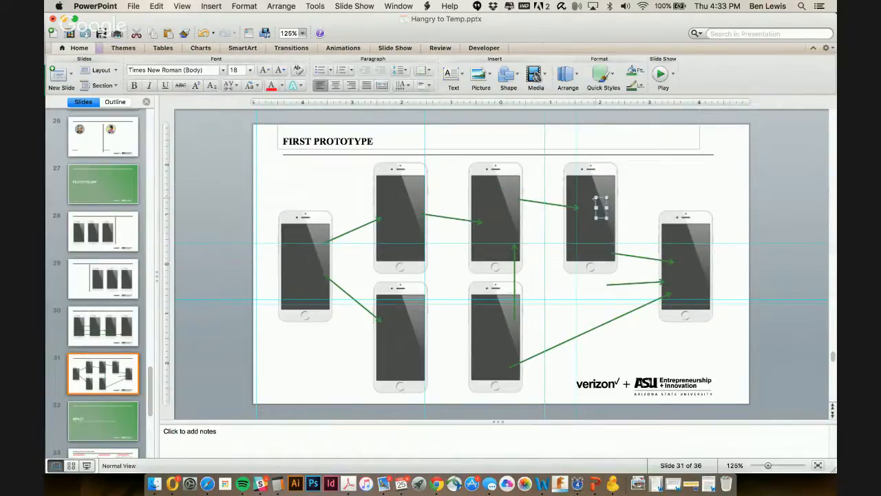
{"action": "key", "text": "Delete"}
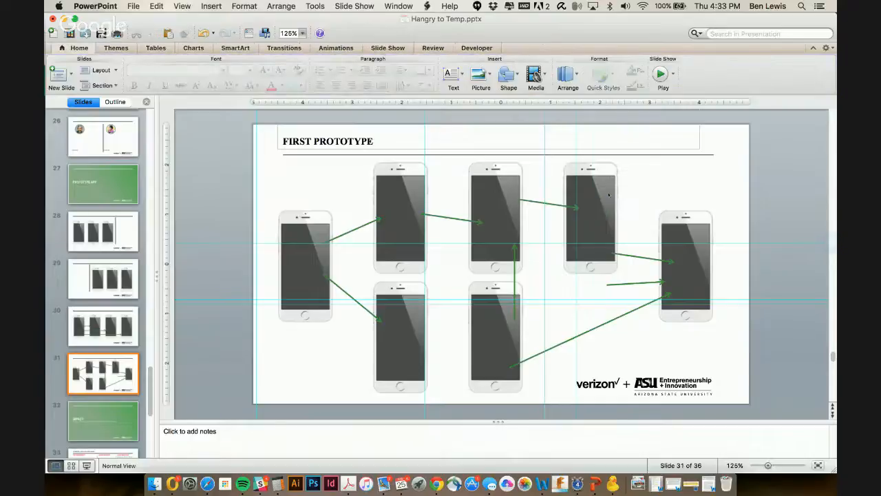
{"action": "left_click", "coordinate": [638, 198]}
{"action": "key", "text": "Delete"}
{"action": "left_click_drag", "start_coordinate": [596, 196], "coordinate": [680, 169]}
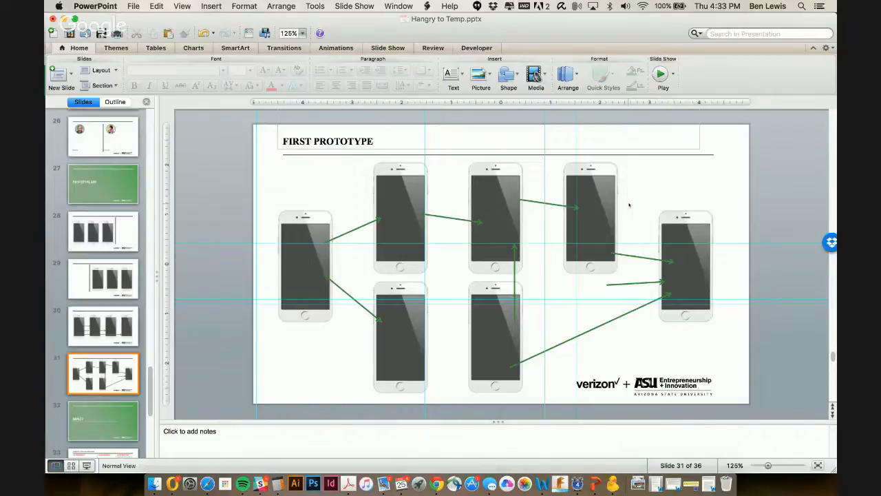
{"action": "left_click_drag", "start_coordinate": [631, 283], "coordinate": [452, 341]}
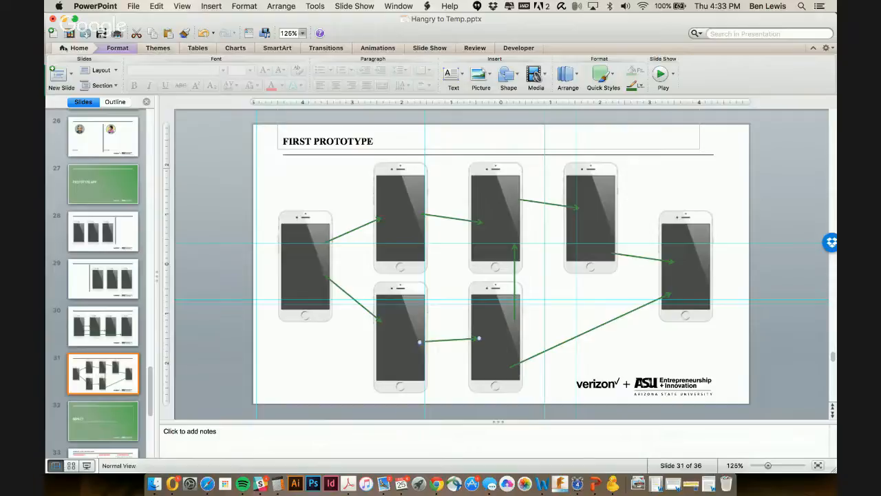
- Insert a new slide after slide 31 with the 1_PROTOTYPE no TEXT layout and compare it with the arrows on slide 30
{"action": "left_click", "coordinate": [117, 47]}
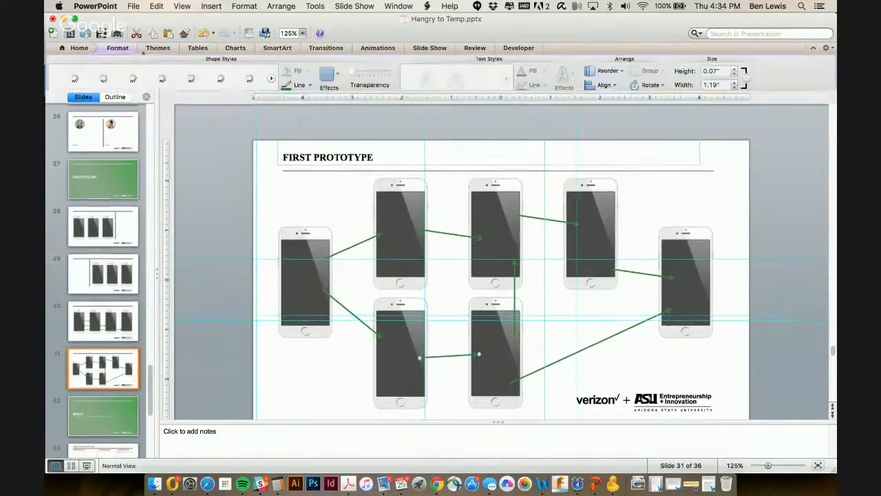
{"action": "left_click", "coordinate": [145, 50]}
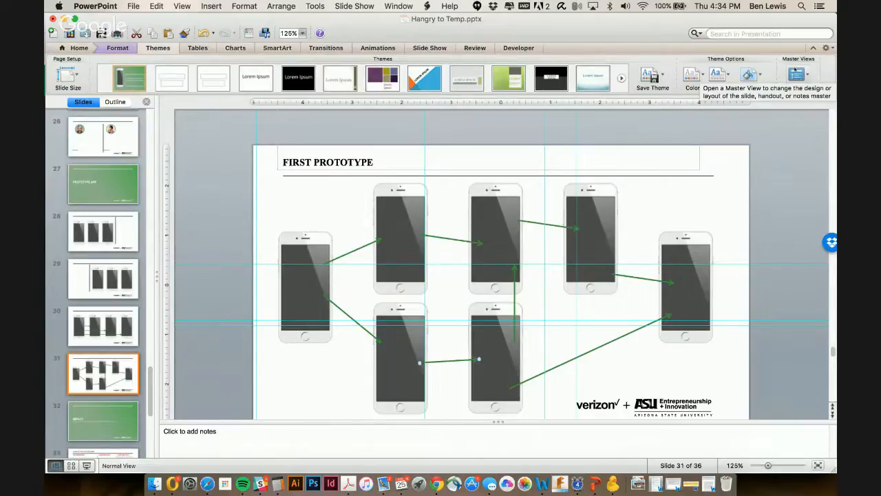
{"action": "left_click", "coordinate": [78, 47]}
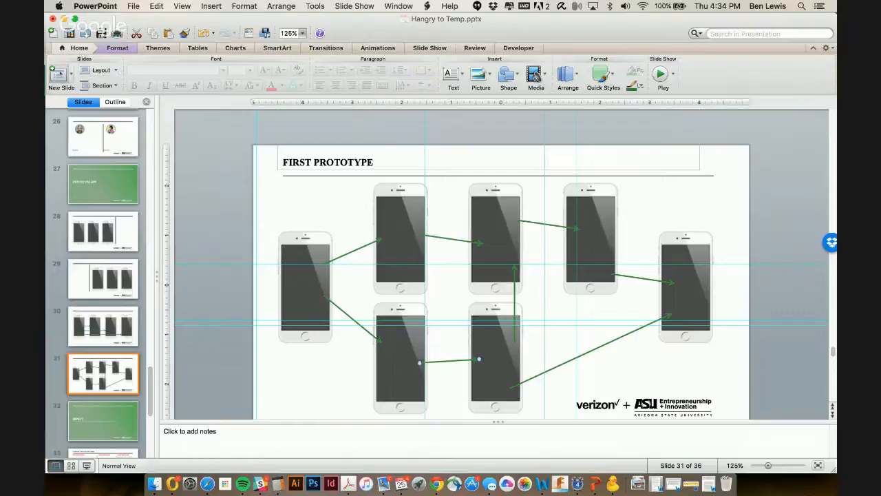
{"action": "left_click", "coordinate": [71, 71]}
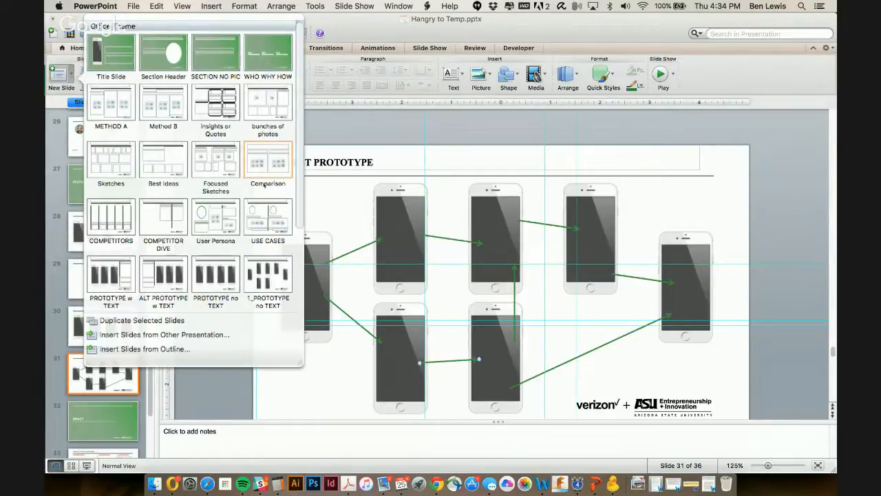
{"action": "left_click", "coordinate": [267, 282]}
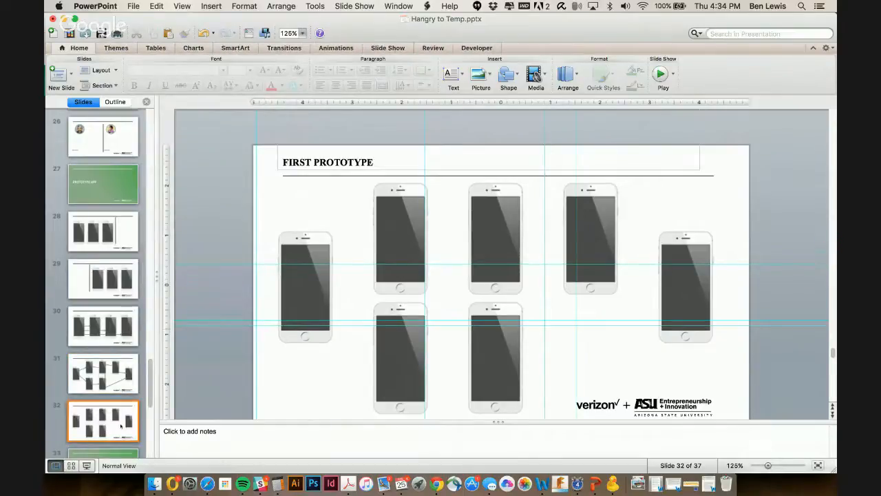
{"action": "left_click", "coordinate": [103, 329]}
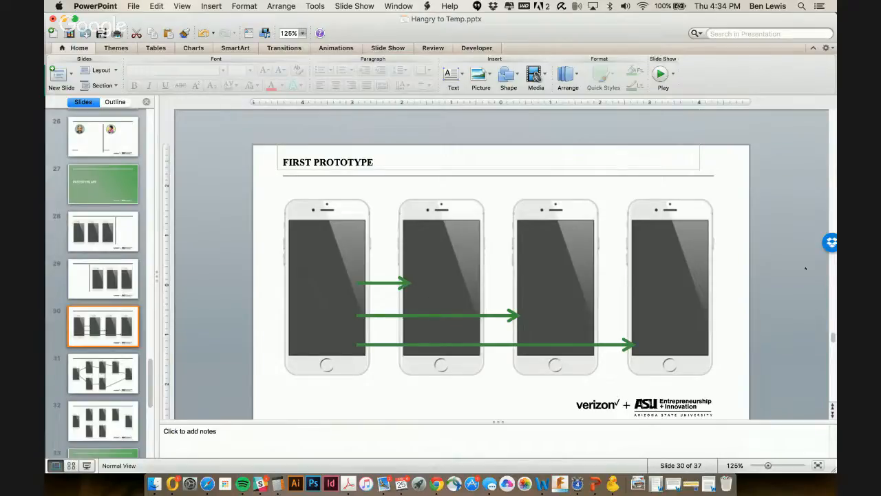
{"action": "left_click", "coordinate": [121, 428]}
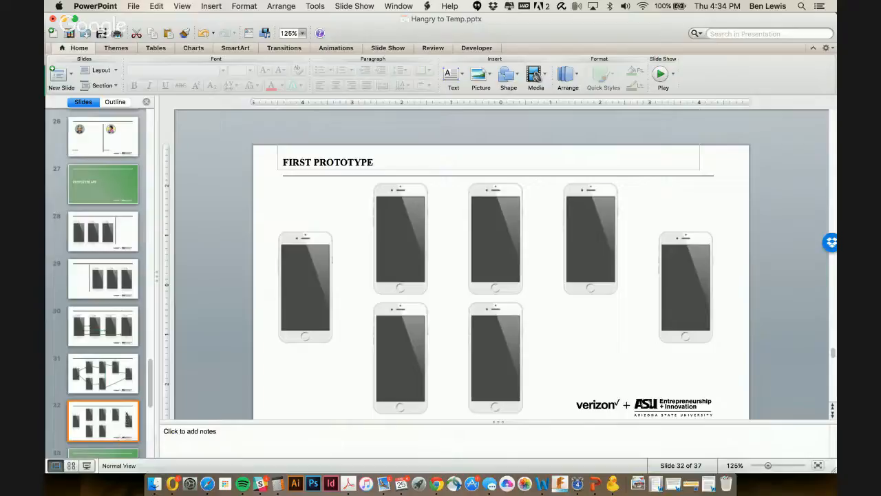
{"action": "left_click", "coordinate": [357, 267]}
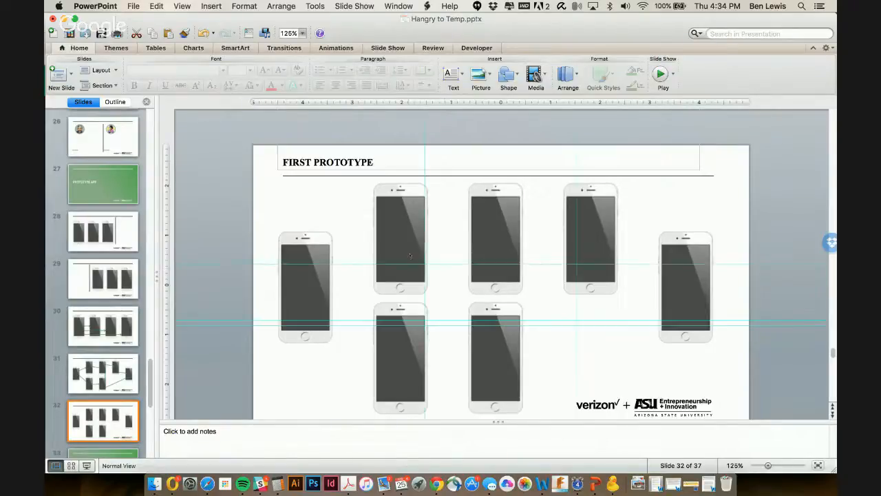
- Select all eight green arrows on slide 31 and copy them
{"action": "left_click", "coordinate": [94, 387]}
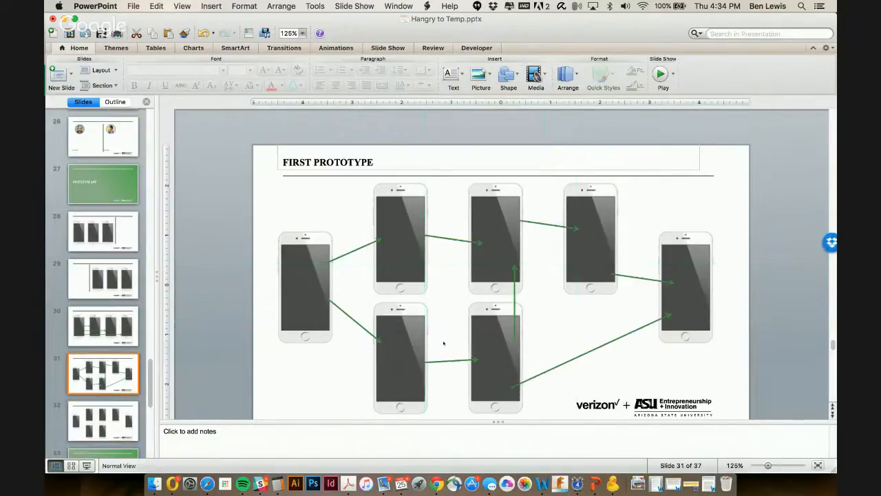
{"action": "left_click", "coordinate": [342, 309]}
{"action": "left_click", "coordinate": [366, 243], "text": "shift"}
{"action": "left_click", "coordinate": [450, 237], "text": "shift"}
{"action": "left_click", "coordinate": [458, 359], "text": "shift"}
{"action": "left_click", "coordinate": [514, 293], "text": "shift"}
{"action": "left_click", "coordinate": [562, 364], "text": "shift"}
{"action": "left_click", "coordinate": [635, 277], "text": "shift"}
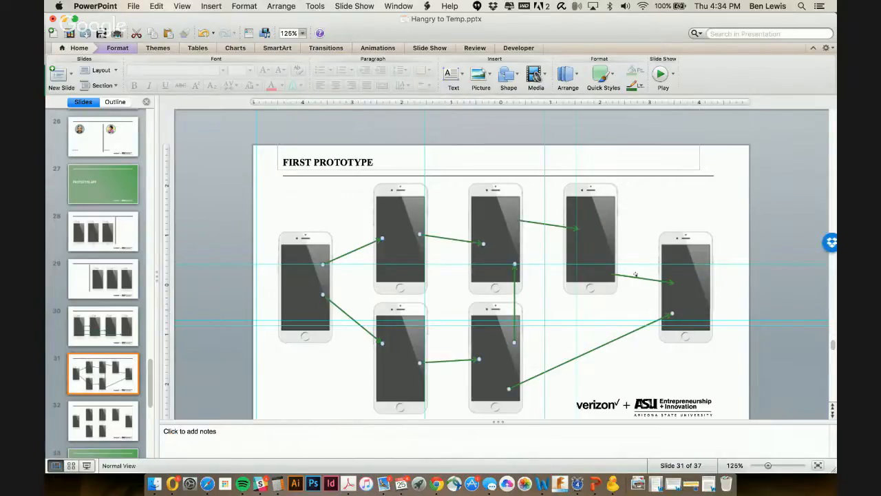
{"action": "left_click", "coordinate": [550, 224], "text": "shift"}
{"action": "right_click", "coordinate": [449, 239]}
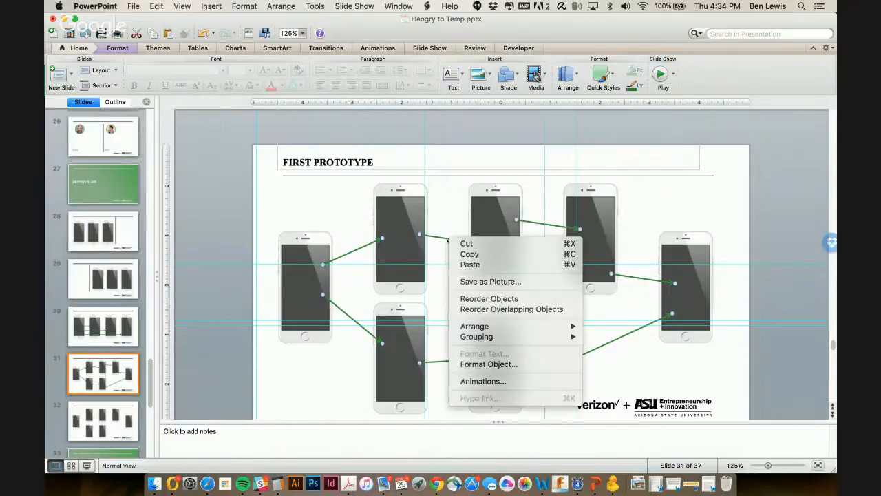
{"action": "left_click", "coordinate": [469, 255]}
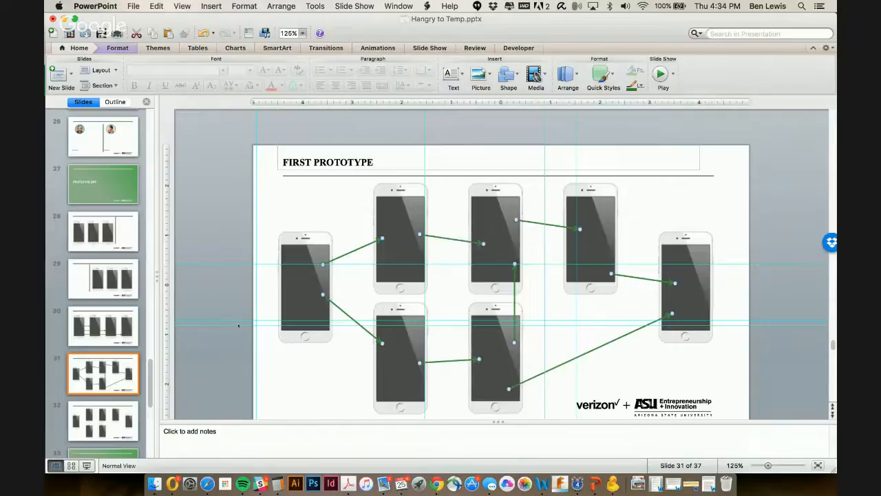
- Paste the copied arrows onto the new prototype slide 32 and deselect them
{"action": "left_click", "coordinate": [82, 428]}
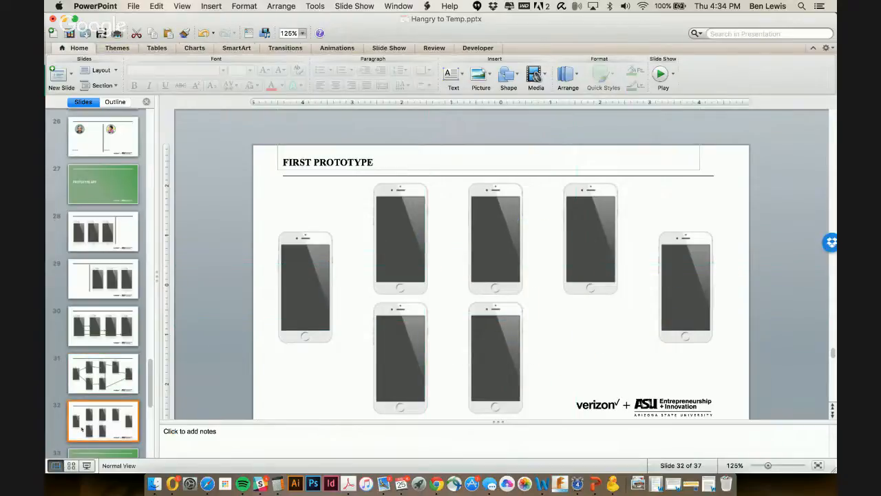
{"action": "right_click", "coordinate": [332, 363]}
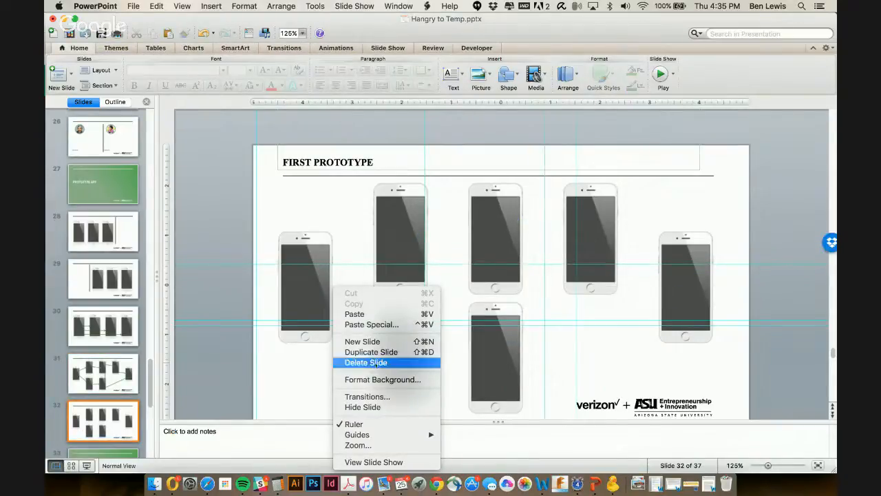
{"action": "left_click", "coordinate": [378, 314]}
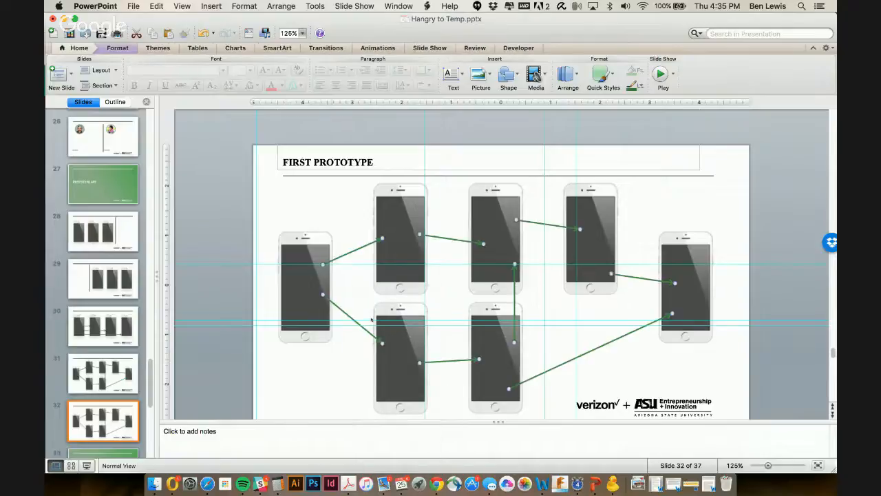
{"action": "left_click", "coordinate": [621, 230]}
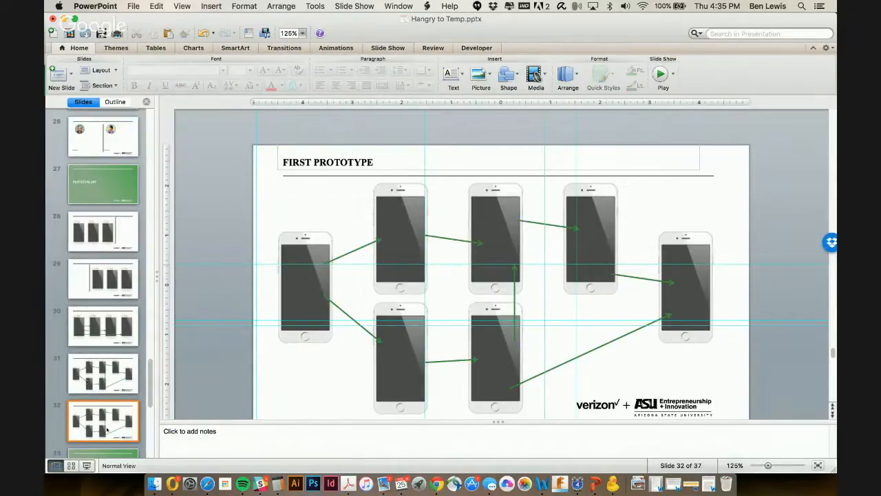
{"action": "right_click", "coordinate": [106, 429]}
{"action": "left_click", "coordinate": [161, 374]}
{"action": "key", "text": "super+z"}
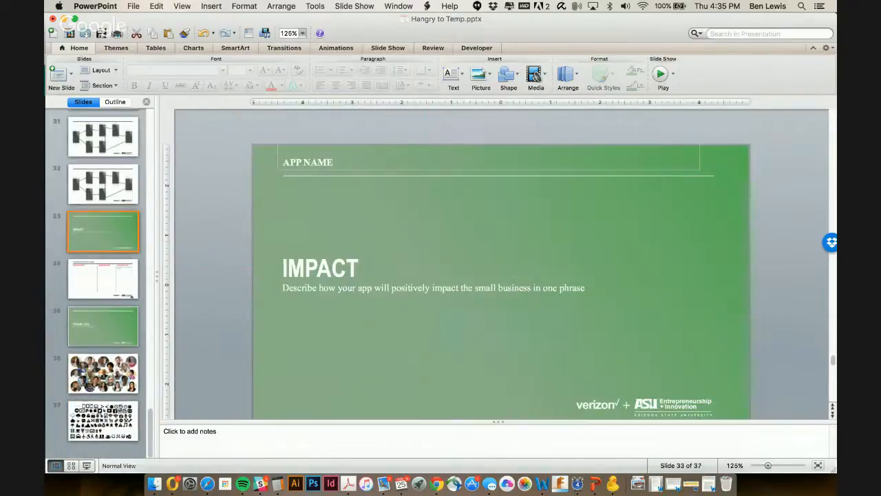
- Delete slide 32 with the pasted arrows and return to the seven-phone prototype on slide 31
{"action": "right_click", "coordinate": [111, 190]}
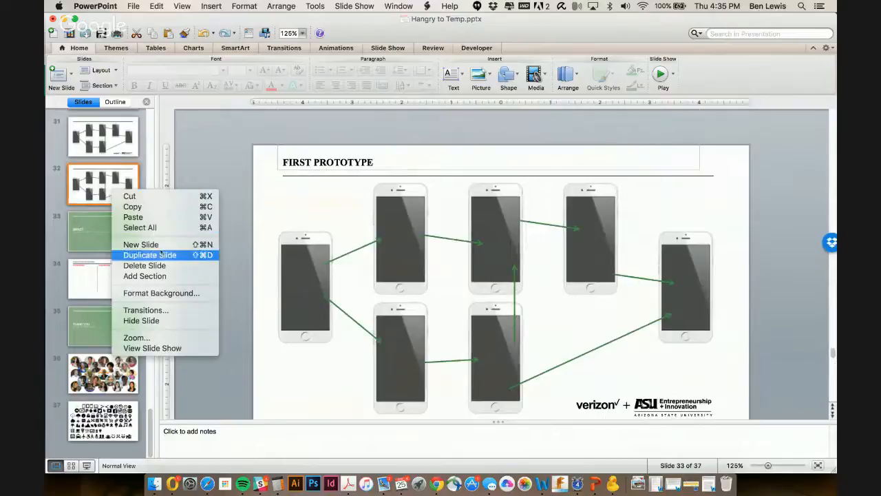
{"action": "left_click", "coordinate": [146, 265]}
{"action": "scroll", "coordinate": [110, 206], "scroll_direction": "up", "scroll_amount": 1}
{"action": "left_click", "coordinate": [115, 146]}
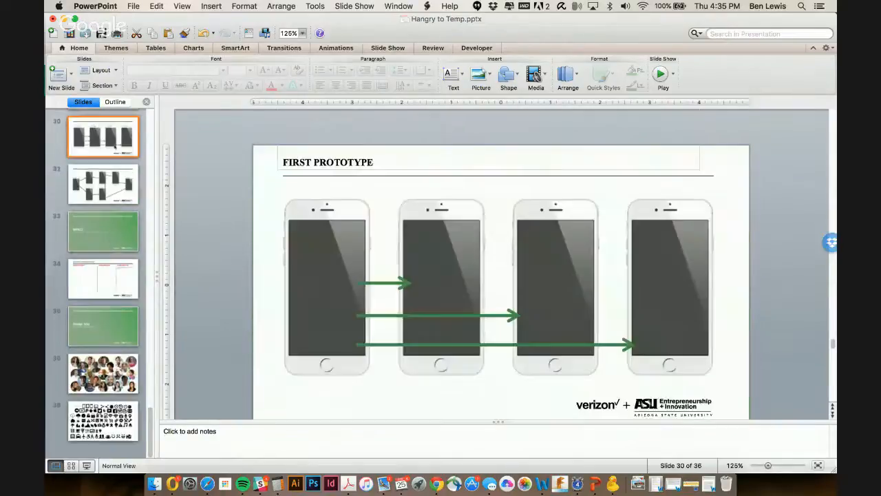
{"action": "scroll", "coordinate": [214, 171], "scroll_direction": "up", "scroll_amount": 2}
{"action": "left_click", "coordinate": [119, 245]}
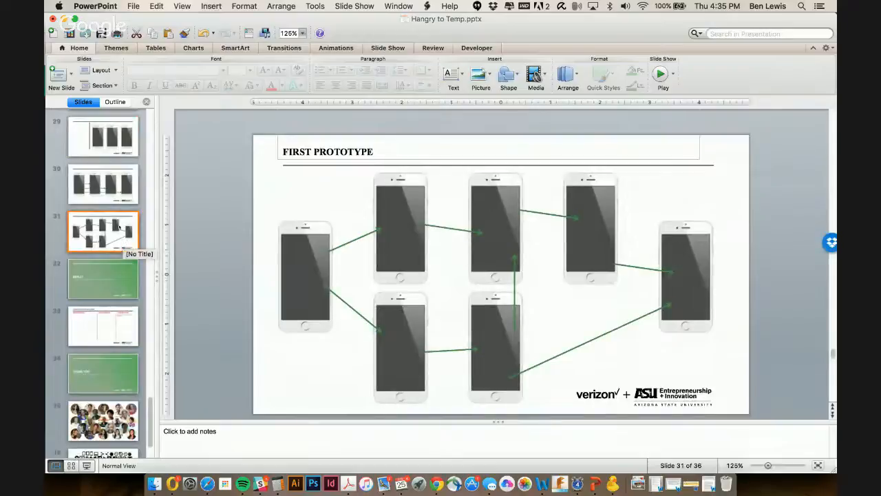
- Open the Slide Master view and select the seven-phone FIRST PROTOTYPE layout
{"action": "left_click", "coordinate": [116, 48]}
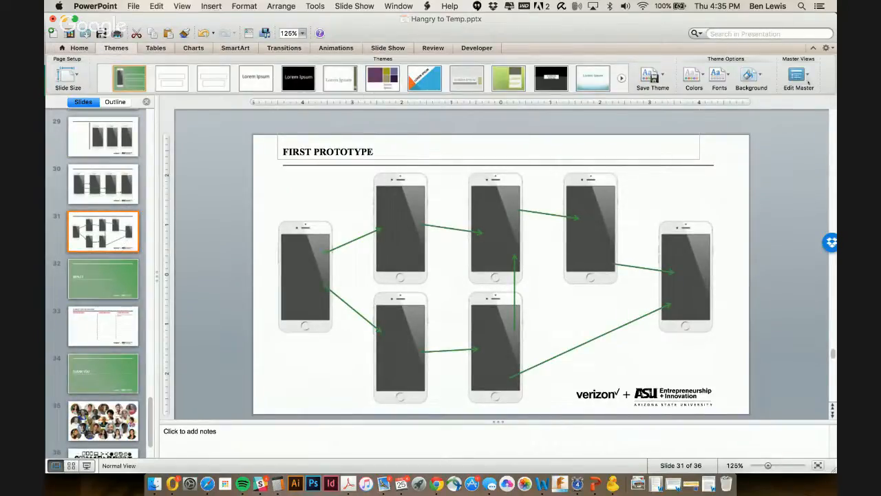
{"action": "left_click", "coordinate": [799, 77]}
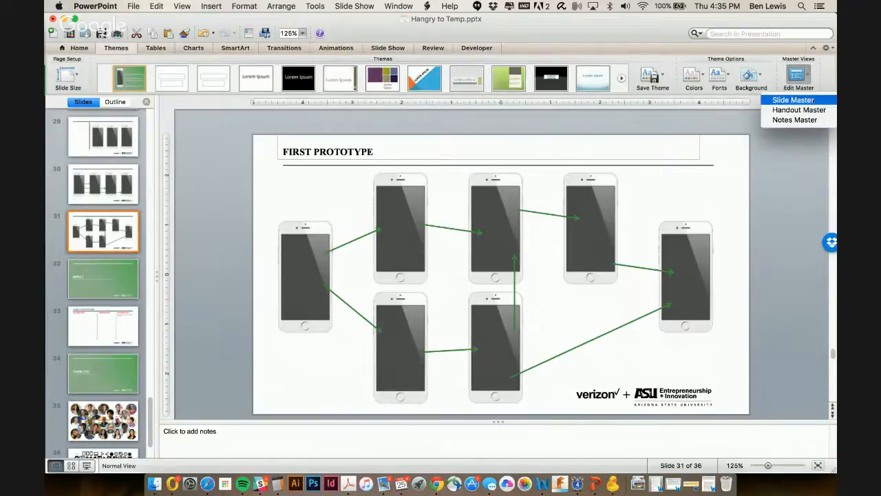
{"action": "left_click", "coordinate": [793, 101]}
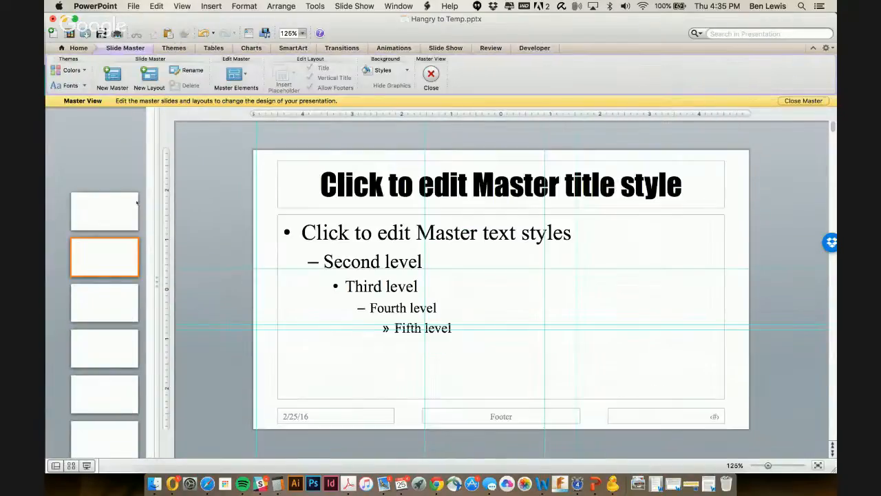
{"action": "scroll", "coordinate": [126, 197], "scroll_direction": "down", "scroll_amount": 5}
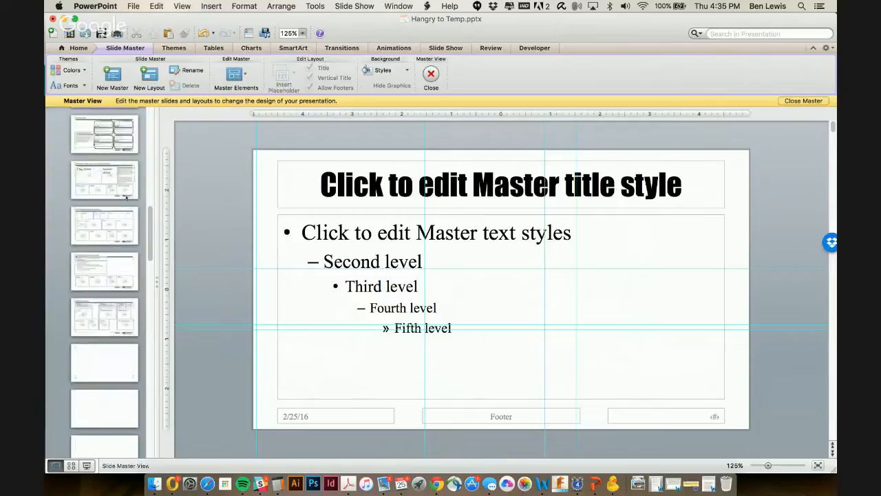
{"action": "scroll", "coordinate": [125, 198], "scroll_direction": "down", "scroll_amount": 3}
{"action": "scroll", "coordinate": [126, 200], "scroll_direction": "down", "scroll_amount": 2}
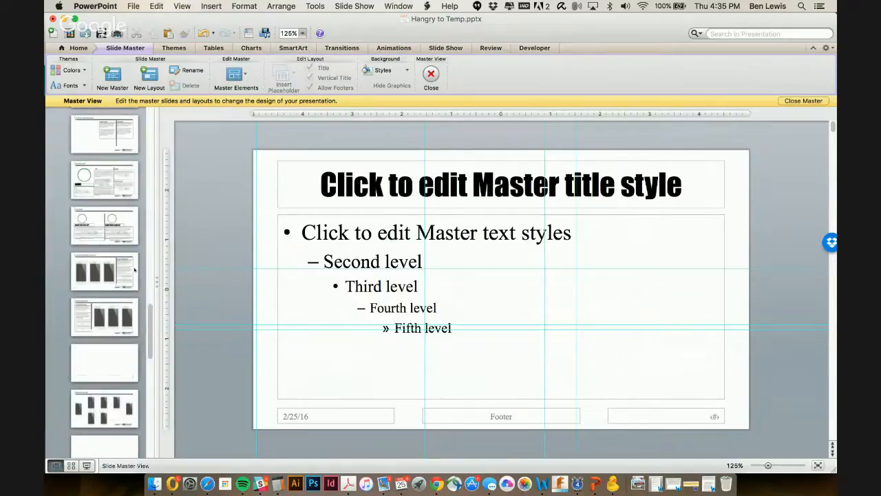
{"action": "left_click", "coordinate": [104, 406]}
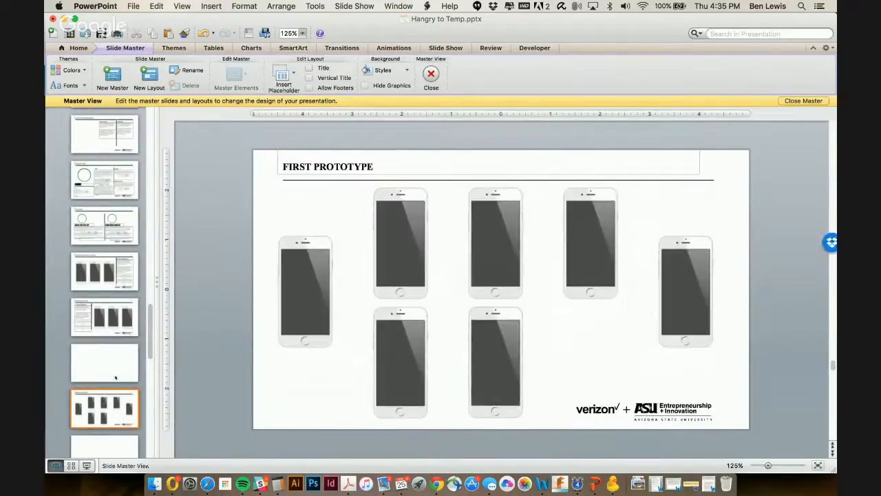
{"action": "left_click", "coordinate": [116, 379]}
{"action": "left_click", "coordinate": [119, 422]}
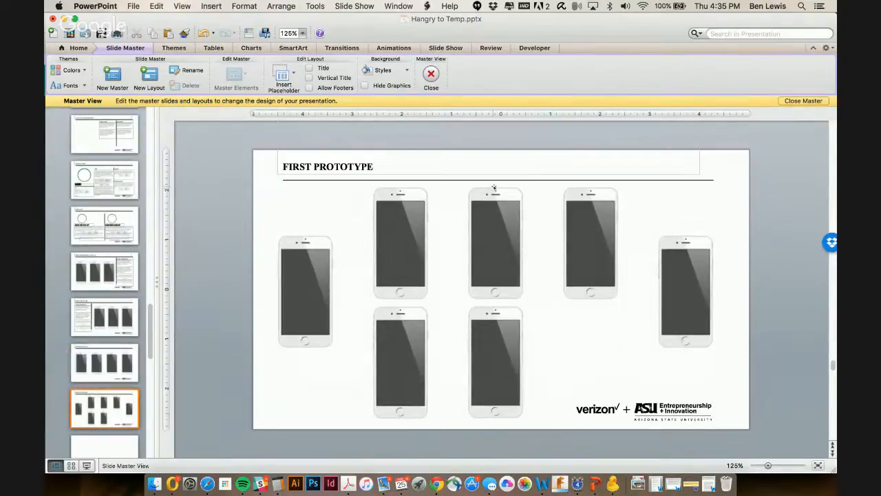
- Move the three upper phones to new staggered positions on the layout, and undo a trial move of the ASU logo
{"action": "mouse_move", "coordinate": [392, 231]}
{"action": "left_mouse_down"}
{"action": "mouse_move", "coordinate": [495, 232]}
{"action": "mouse_move", "coordinate": [579, 309]}
{"action": "mouse_move", "coordinate": [404, 218]}
{"action": "left_mouse_up"}
{"action": "left_click_drag", "start_coordinate": [496, 234], "coordinate": [561, 293]}
{"action": "left_click_drag", "start_coordinate": [591, 234], "coordinate": [623, 196]}
{"action": "left_click_drag", "start_coordinate": [640, 403], "coordinate": [690, 377]}
{"action": "key", "text": "super+z"}
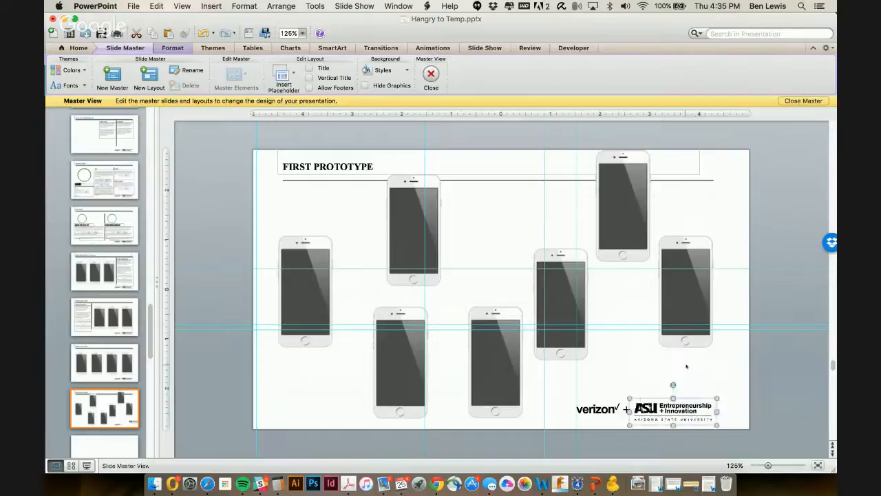
- Check that the title and its underline are selectable, and move the phone overlapping the underline down to the middle of the upper row
{"action": "left_click", "coordinate": [366, 181]}
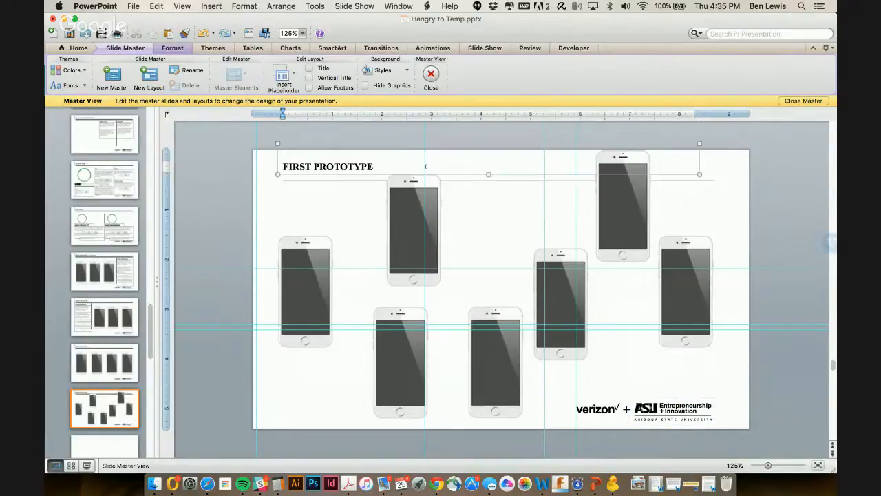
{"action": "left_click_drag", "start_coordinate": [528, 180], "coordinate": [530, 199]}
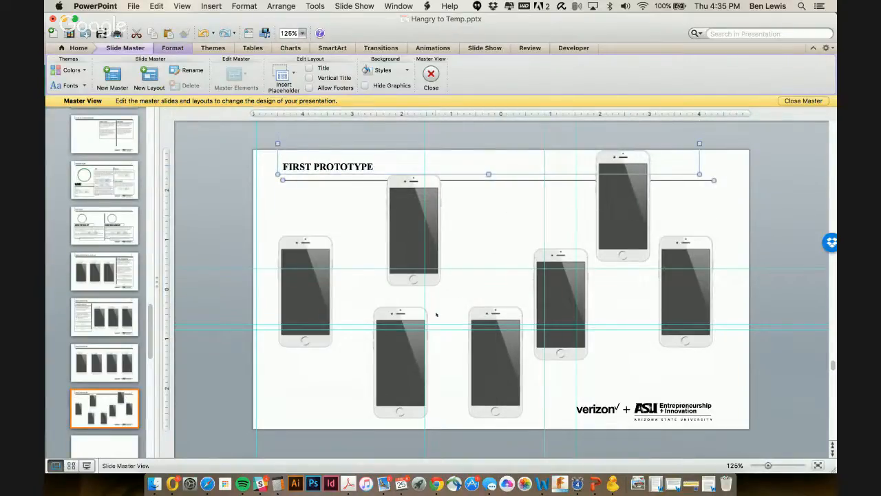
{"action": "left_click_drag", "start_coordinate": [627, 210], "coordinate": [508, 240]}
{"action": "left_click", "coordinate": [697, 292]}
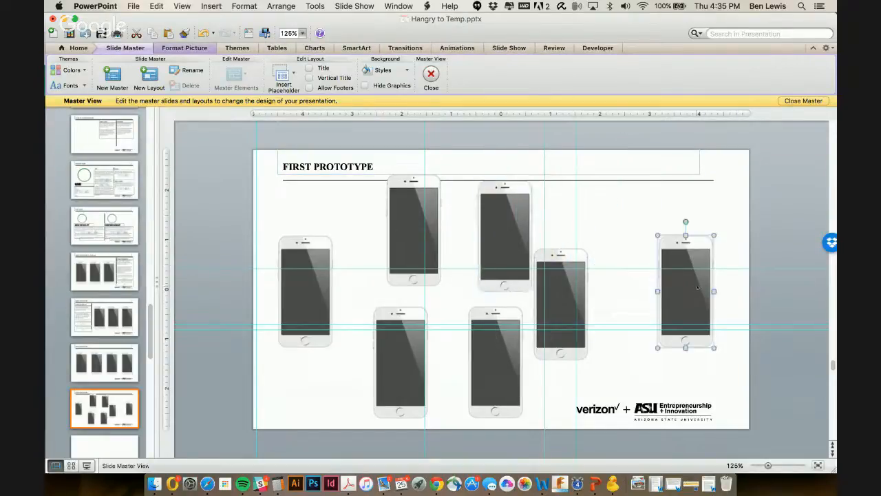
- Delete the outer phone beside the slide's edge and arrange the remaining six phones in a staggered zigzag across the layout
{"action": "key", "text": "Delete"}
{"action": "left_click_drag", "start_coordinate": [562, 294], "coordinate": [690, 294]}
{"action": "left_click_drag", "start_coordinate": [504, 228], "coordinate": [594, 242]}
{"action": "left_click_drag", "start_coordinate": [499, 366], "coordinate": [534, 345]}
{"action": "left_click_drag", "start_coordinate": [420, 208], "coordinate": [465, 247]}
{"action": "left_click_drag", "start_coordinate": [401, 312], "coordinate": [382, 294]}
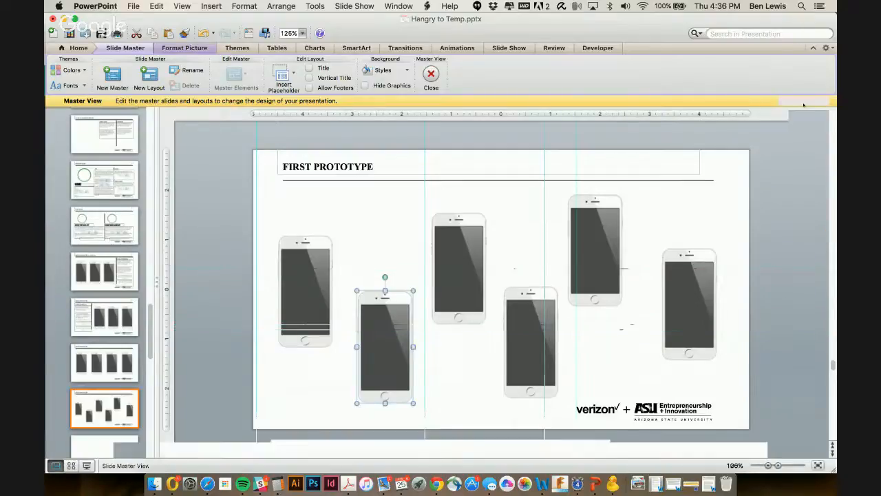
- Close the Slide Master view and insert a new slide with the six-phone prototype layout after slide 31
{"action": "left_click", "coordinate": [804, 101]}
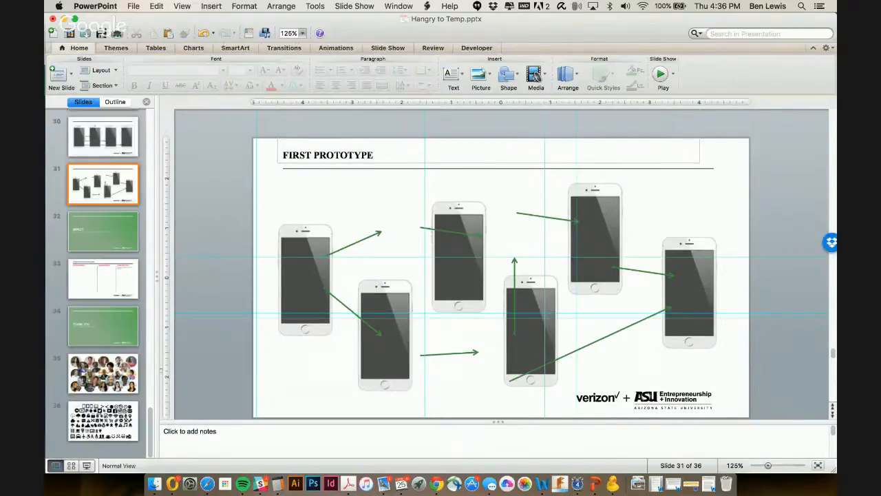
{"action": "left_click", "coordinate": [113, 208]}
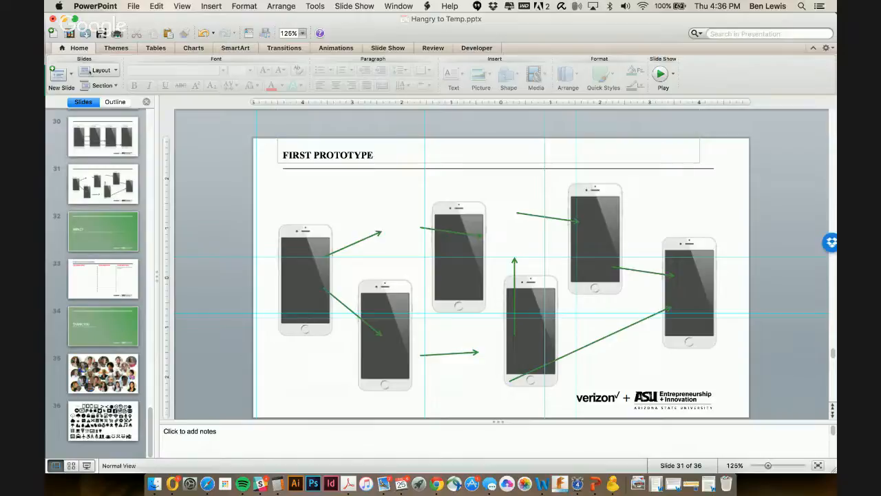
{"action": "left_click", "coordinate": [68, 77]}
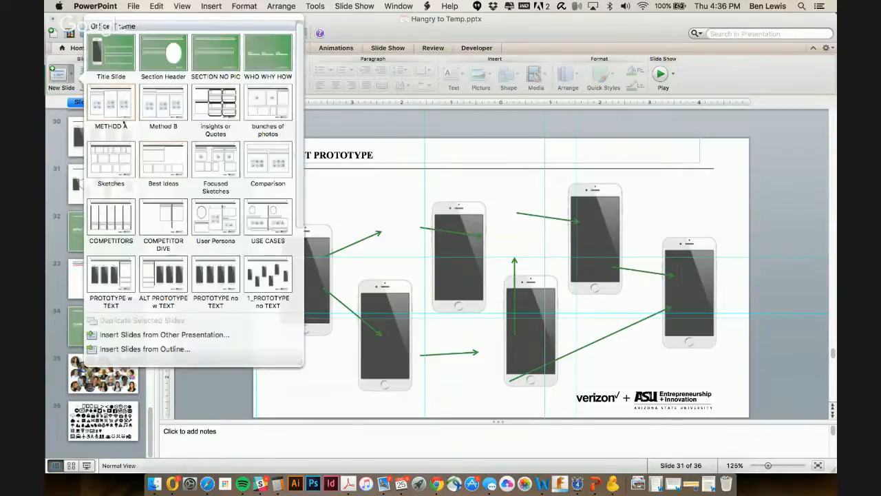
{"action": "left_click", "coordinate": [53, 100]}
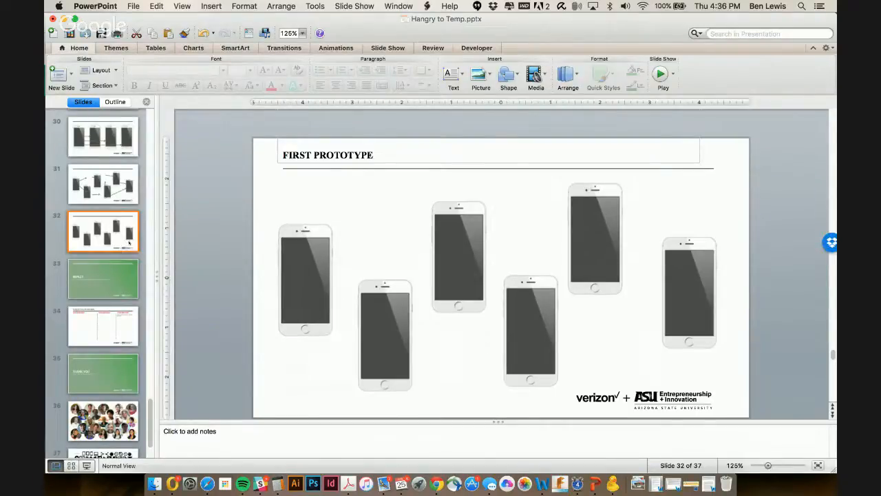
- Delete the new slide 32, undo the extra deletion of the IMPACT slide, and return to slide 31
{"action": "key", "text": "Delete"}
{"action": "key", "text": "Delete"}
{"action": "key", "text": "super+z"}
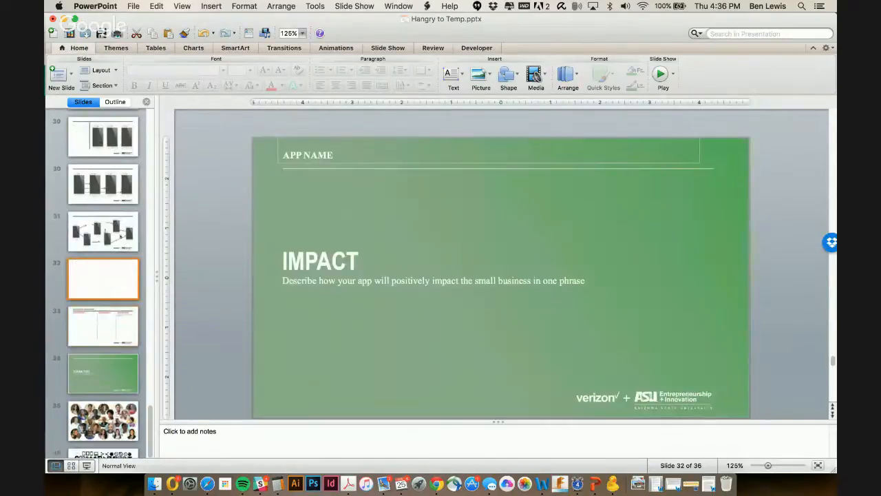
{"action": "key", "text": "Up"}
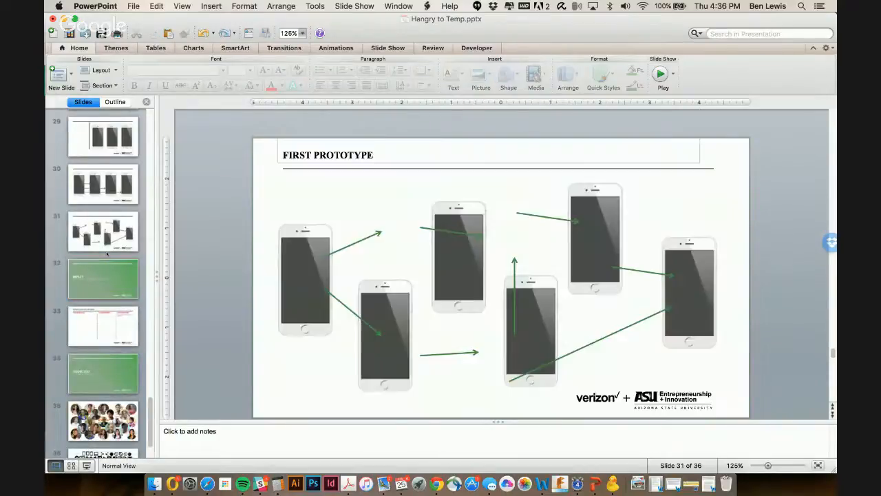
- Insert a new slide with the 1_PROTOTYPE no TEXT layout after slide 31 and reselect slide 31
{"action": "left_click", "coordinate": [72, 75]}
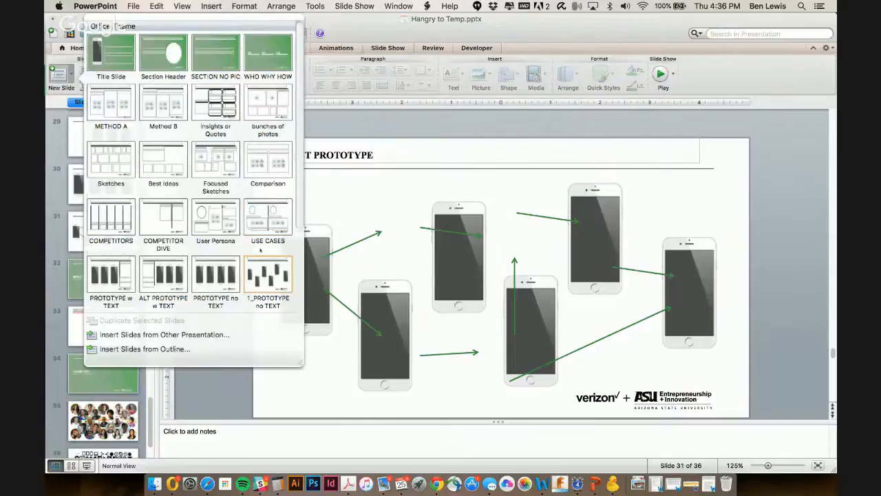
{"action": "scroll", "coordinate": [272, 254], "scroll_direction": "down", "scroll_amount": 3}
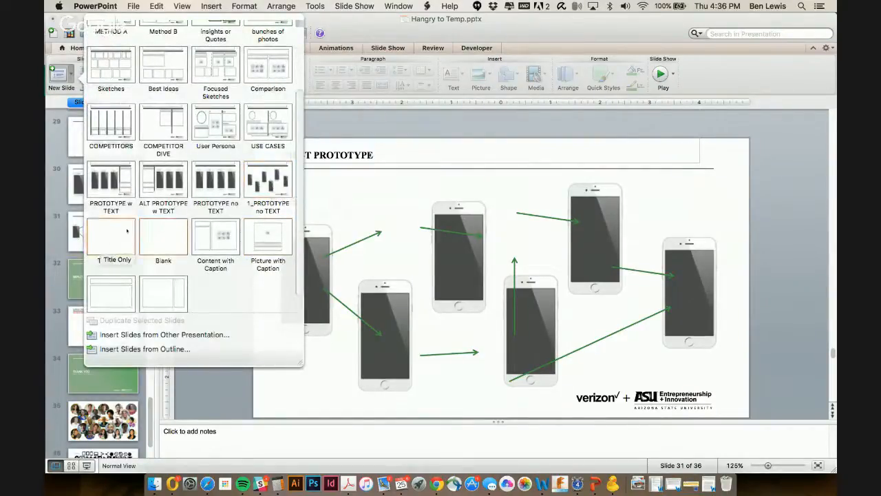
{"action": "left_click", "coordinate": [269, 185]}
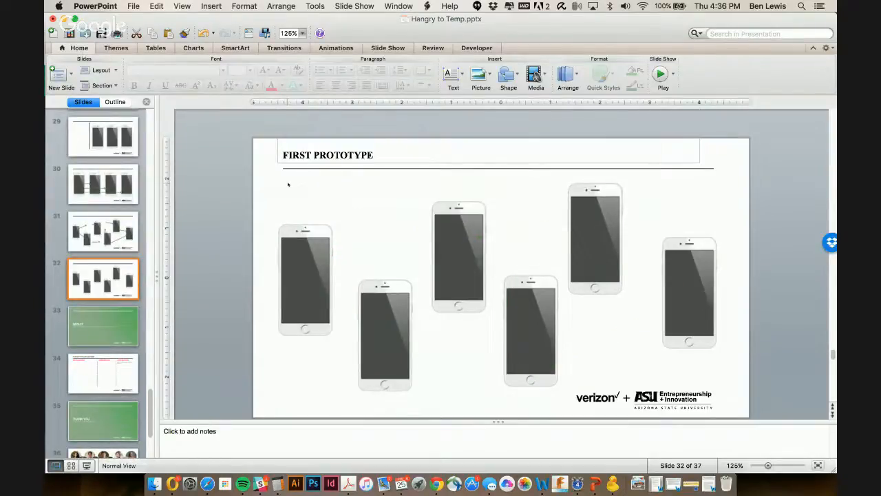
{"action": "left_click", "coordinate": [118, 236]}
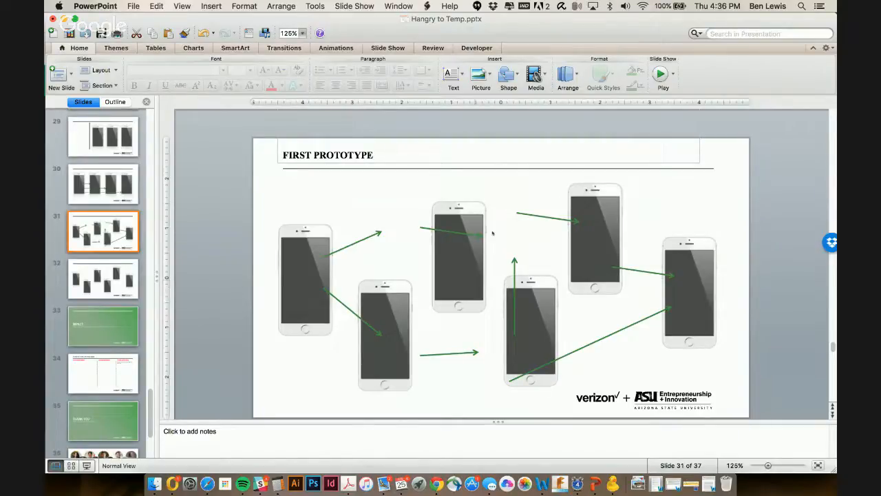
- Undo the recent slide and layout edits until the seven phones are back in their original arrangement and the extra prototype slide is gone
{"action": "key", "text": "super+z"}
{"action": "key", "text": "super+z"}
{"action": "key", "text": "super+z"}
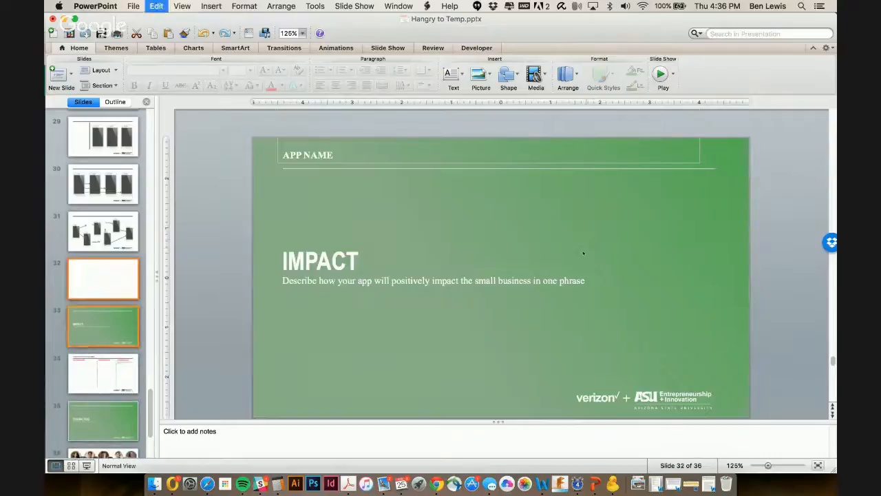
{"action": "key", "text": "super+z"}
{"action": "key", "text": "super+z"}
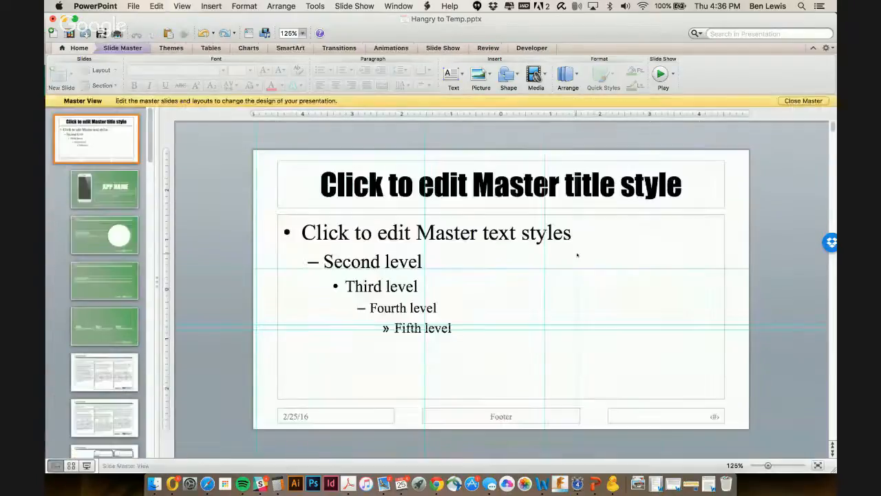
{"action": "key", "text": "super+z"}
{"action": "key", "text": "super+z"}
{"action": "key", "text": "super+z"}
{"action": "key", "text": "super+z"}
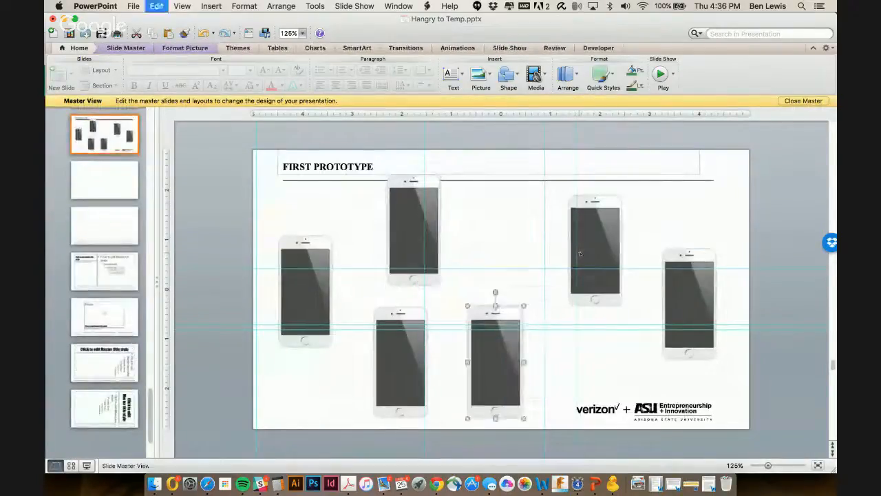
{"action": "key", "text": "super+z"}
{"action": "key", "text": "super+z"}
{"action": "key", "text": "super+z"}
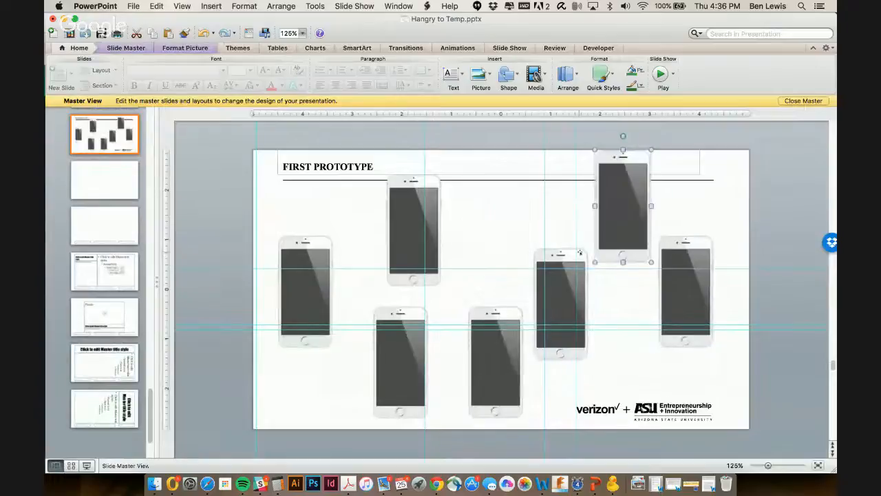
{"action": "key", "text": "super+z"}
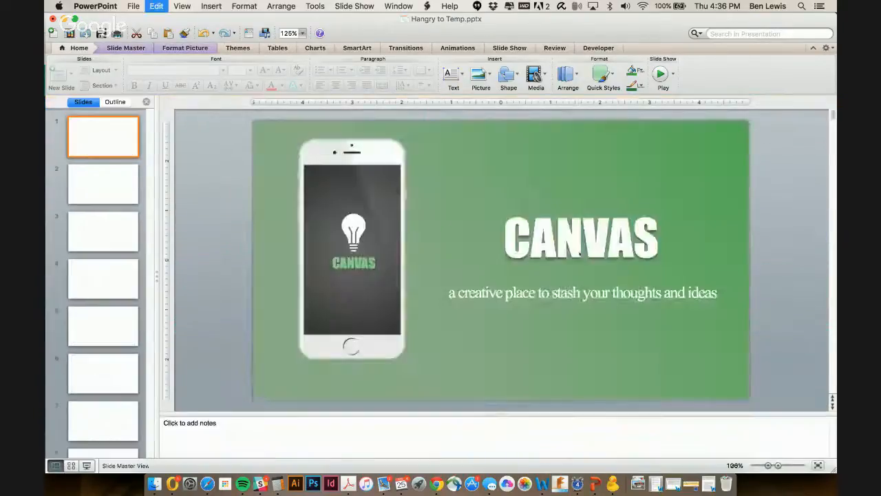
{"action": "key", "text": "super+z"}
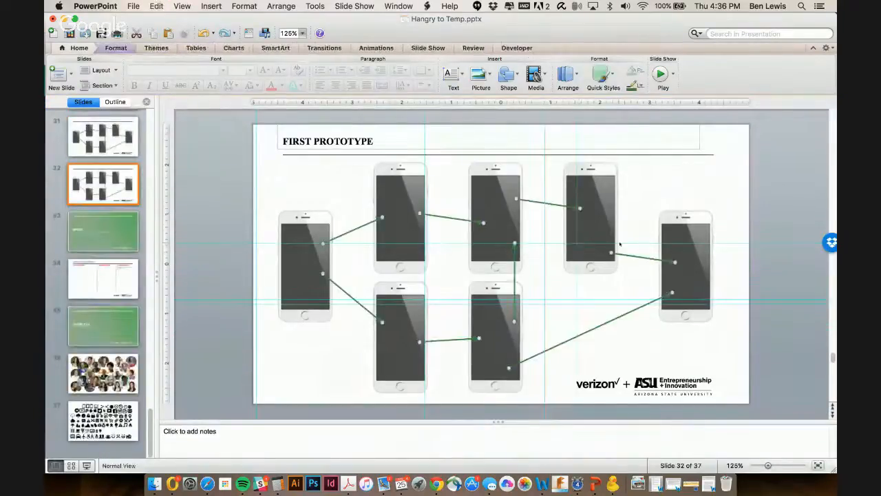
{"action": "key", "text": "super+z"}
{"action": "key", "text": "super+z"}
{"action": "key", "text": "super+z"}
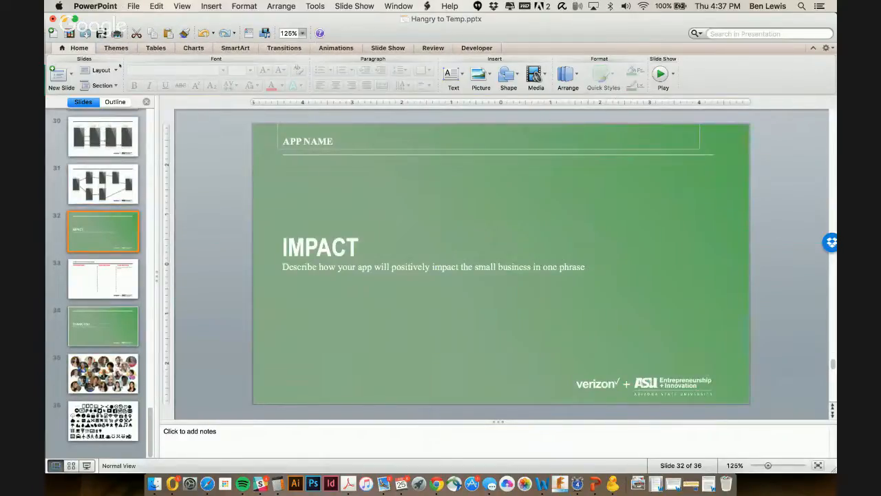
- Open the Slide Master view and select the seven-phone FIRST PROTOTYPE layout
{"action": "left_click", "coordinate": [117, 47]}
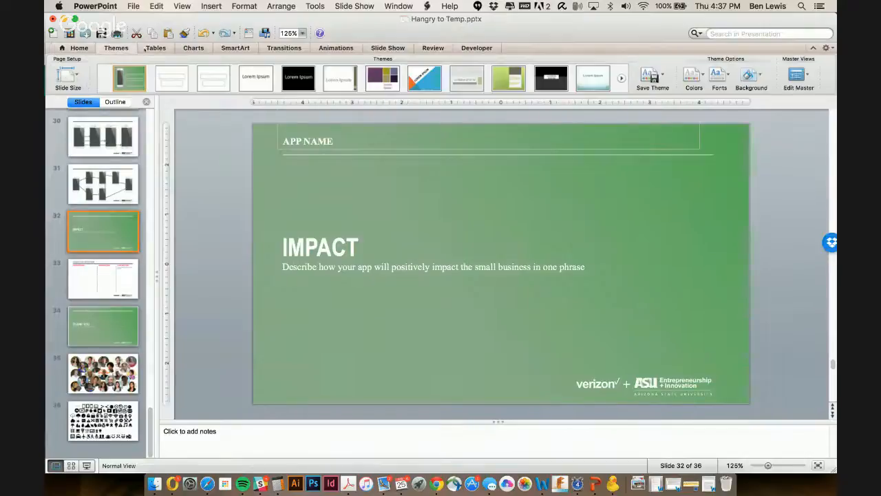
{"action": "left_click", "coordinate": [798, 76]}
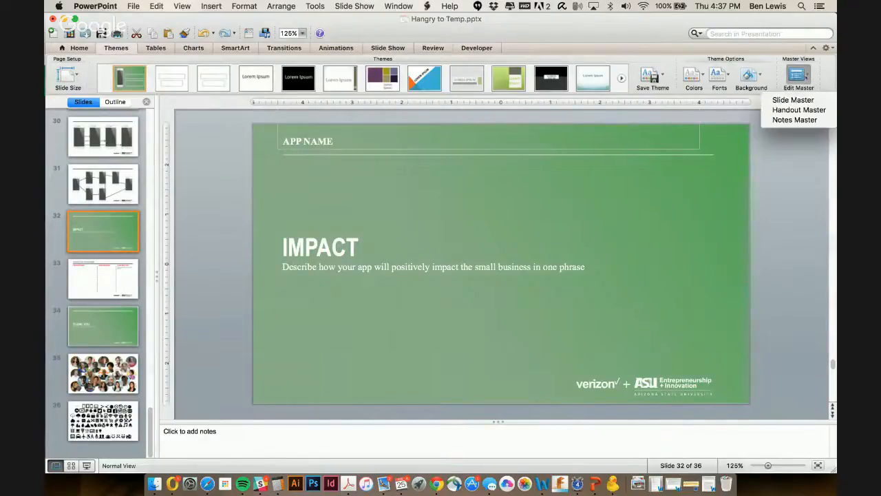
{"action": "left_click", "coordinate": [793, 100]}
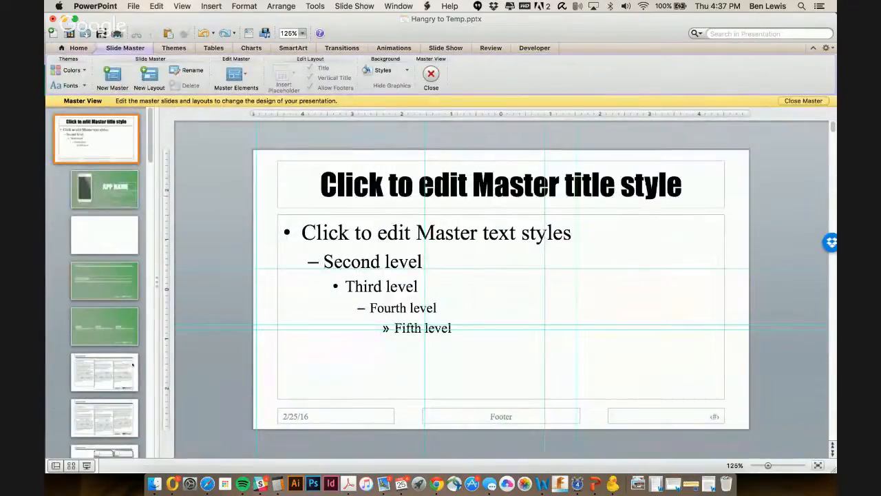
{"action": "scroll", "coordinate": [113, 324], "scroll_direction": "down", "scroll_amount": 10}
{"action": "scroll", "coordinate": [114, 310], "scroll_direction": "down", "scroll_amount": 6}
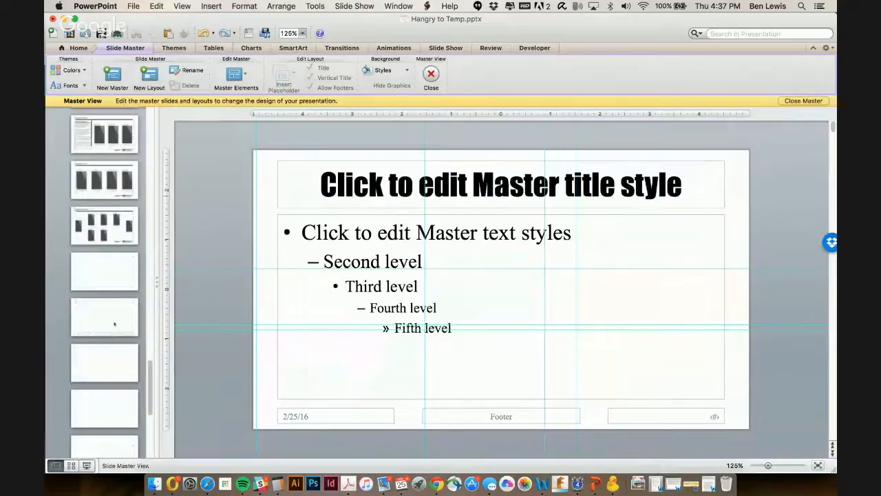
{"action": "left_click", "coordinate": [110, 233]}
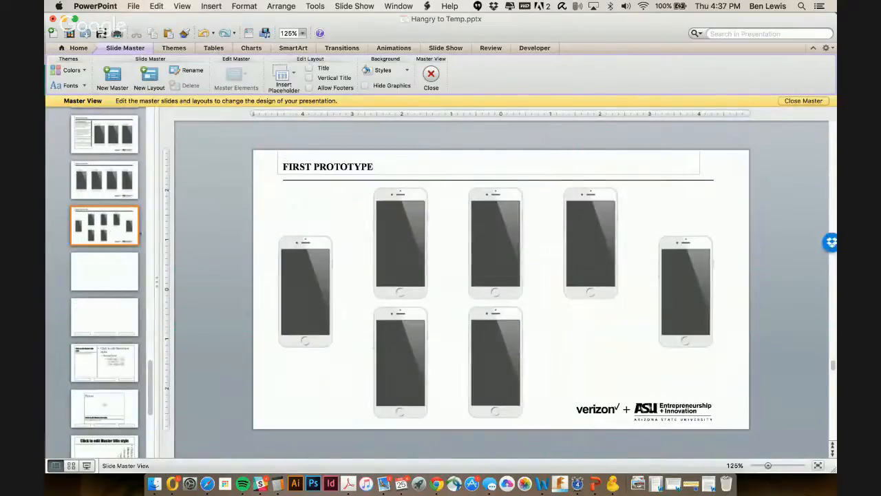
- Copy the seven-phone FIRST PROTOTYPE layout and paste the duplicate directly below the original
{"action": "right_click", "coordinate": [110, 236]}
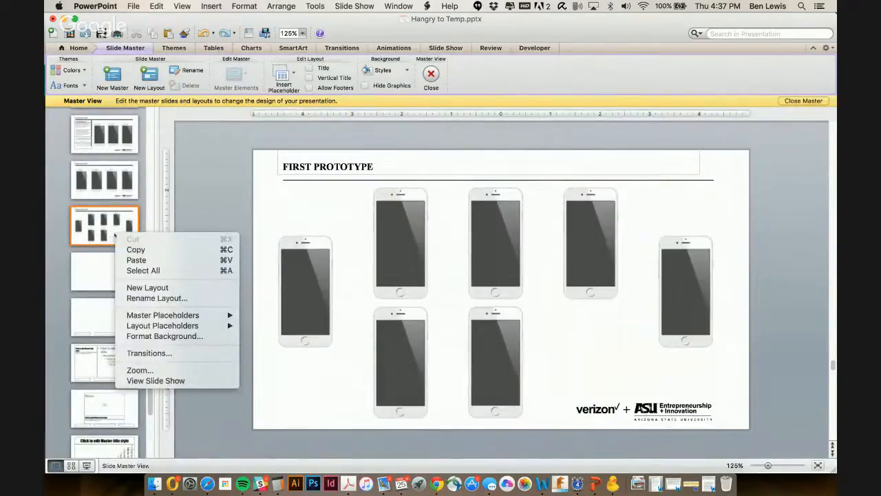
{"action": "left_click", "coordinate": [169, 249]}
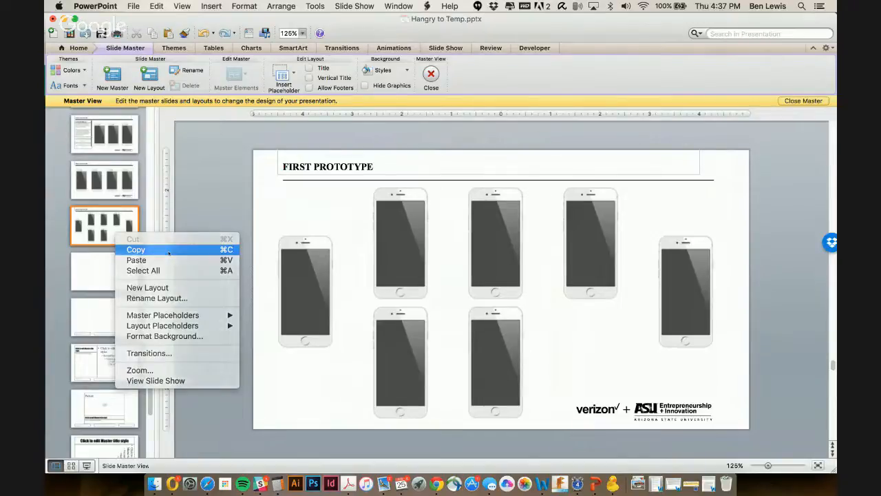
{"action": "left_click", "coordinate": [100, 251]}
{"action": "right_click", "coordinate": [99, 254]}
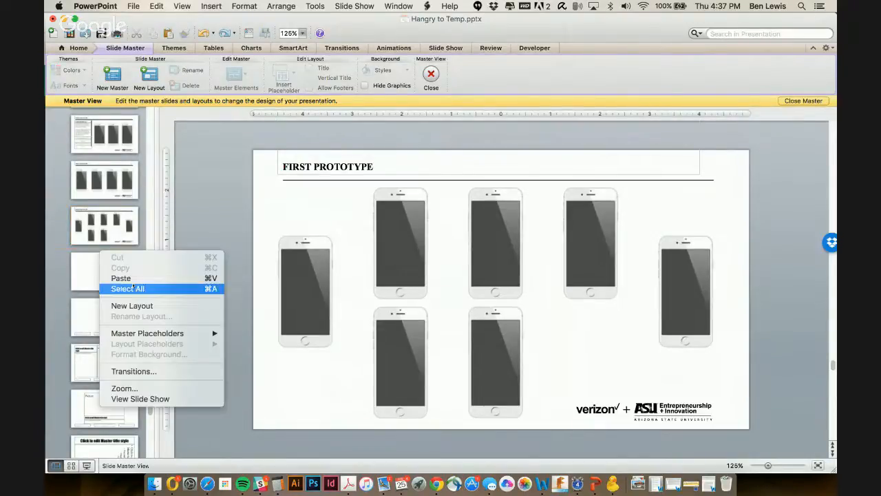
{"action": "left_click", "coordinate": [130, 277]}
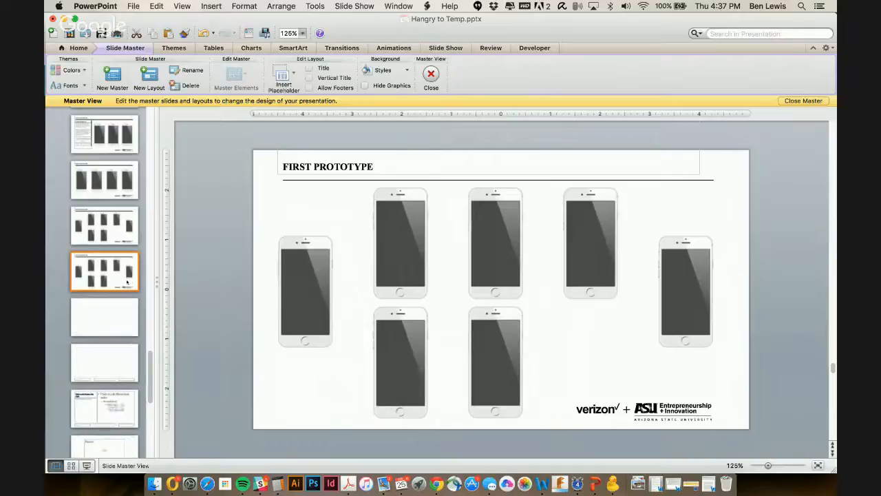
{"action": "right_click", "coordinate": [122, 281]}
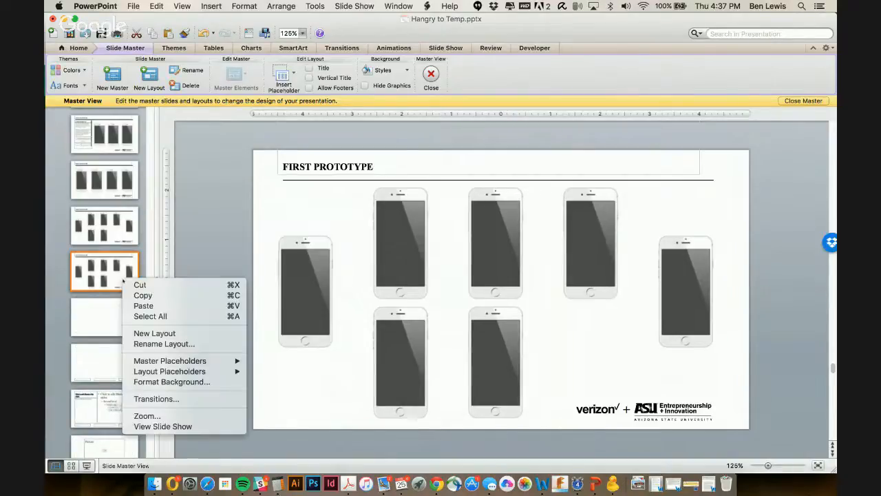
{"action": "left_click", "coordinate": [330, 221]}
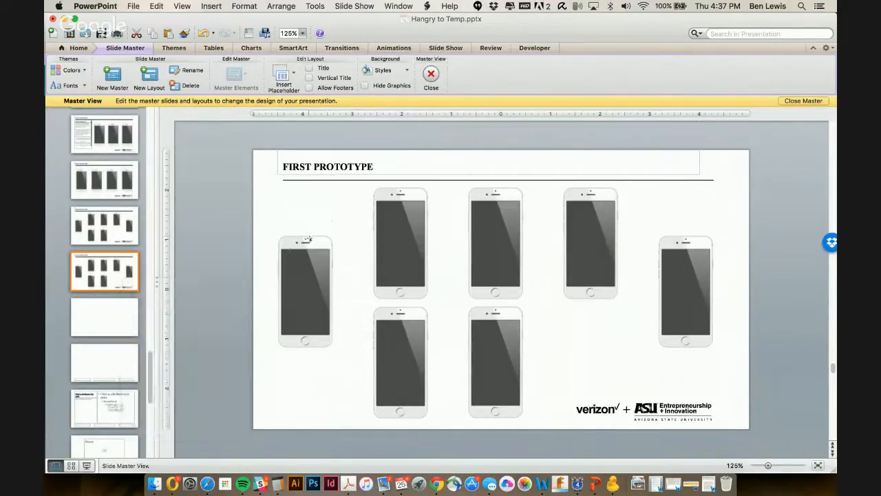
- Select all seven phones on the duplicated layout and delete them, keeping the title, underline and logos
{"action": "left_click", "coordinate": [423, 241]}
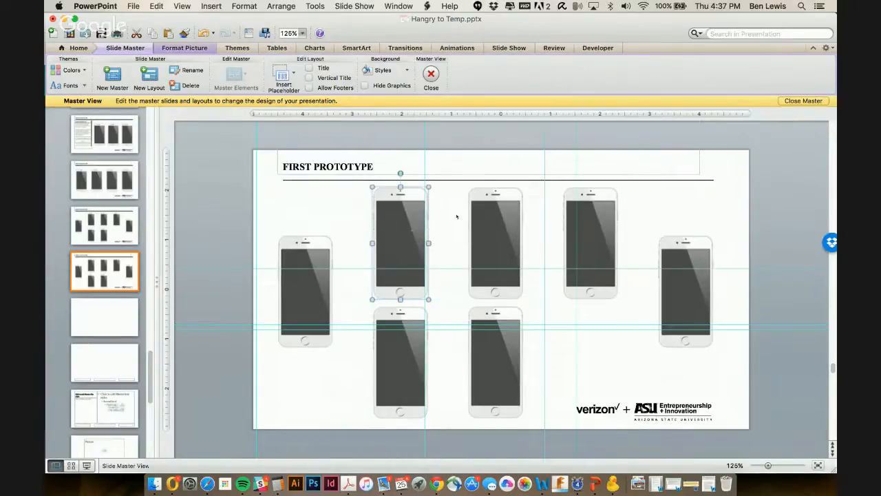
{"action": "left_click", "coordinate": [327, 291], "text": "shift"}
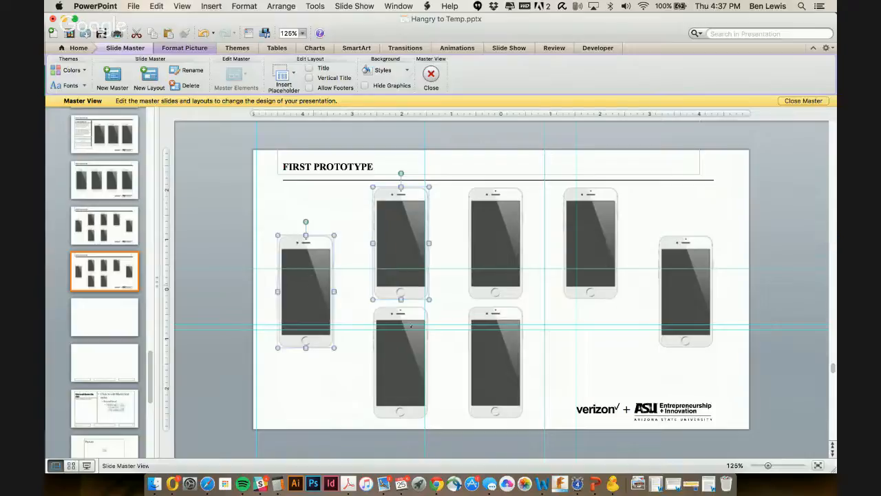
{"action": "left_click", "coordinate": [406, 358], "text": "shift"}
{"action": "left_click", "coordinate": [499, 358], "text": "shift"}
{"action": "left_click", "coordinate": [516, 225], "text": "shift"}
{"action": "left_click", "coordinate": [591, 238], "text": "shift"}
{"action": "left_click", "coordinate": [679, 287], "text": "shift"}
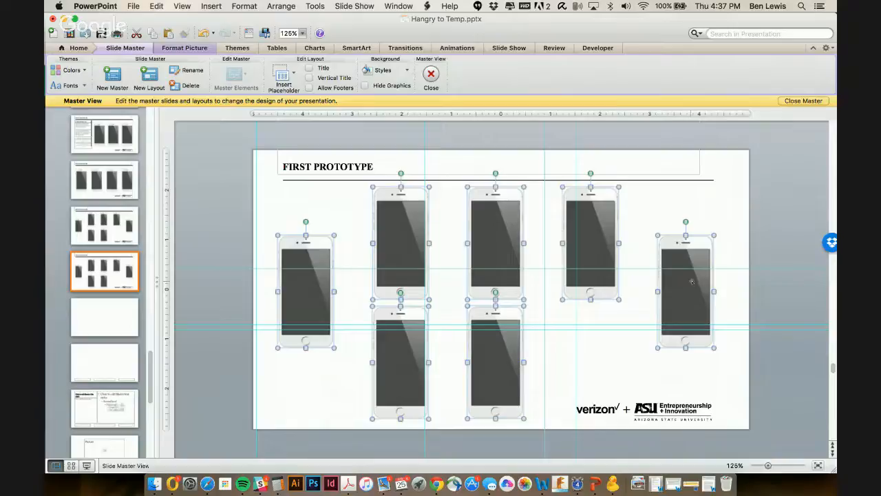
{"action": "right_click", "coordinate": [691, 281]}
{"action": "left_click", "coordinate": [721, 296]}
{"action": "key", "text": "Delete"}
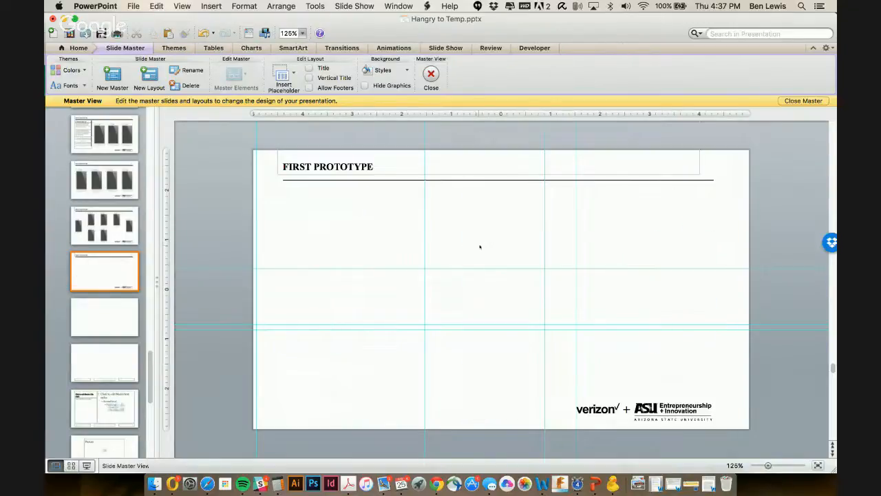
- Leave the master view and insert a slide after slide 31 using the phone-free FIRST PROTOTYPE layout
{"action": "left_click", "coordinate": [799, 100]}
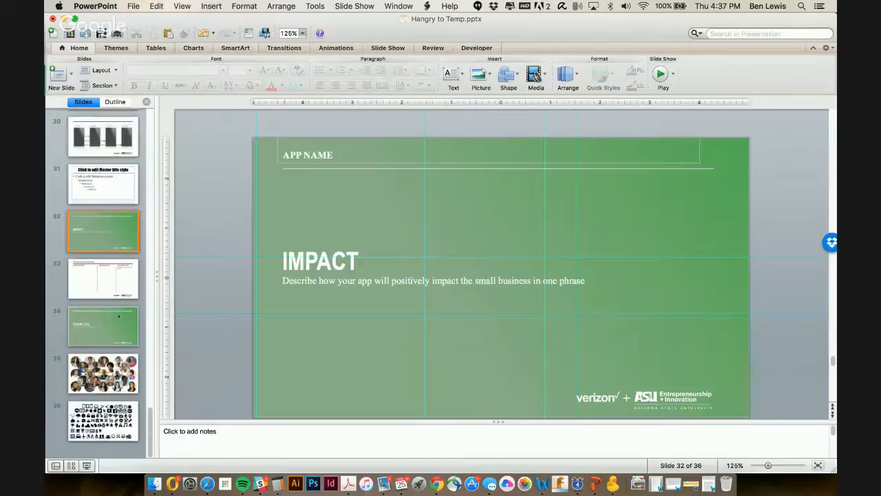
{"action": "left_click", "coordinate": [123, 209]}
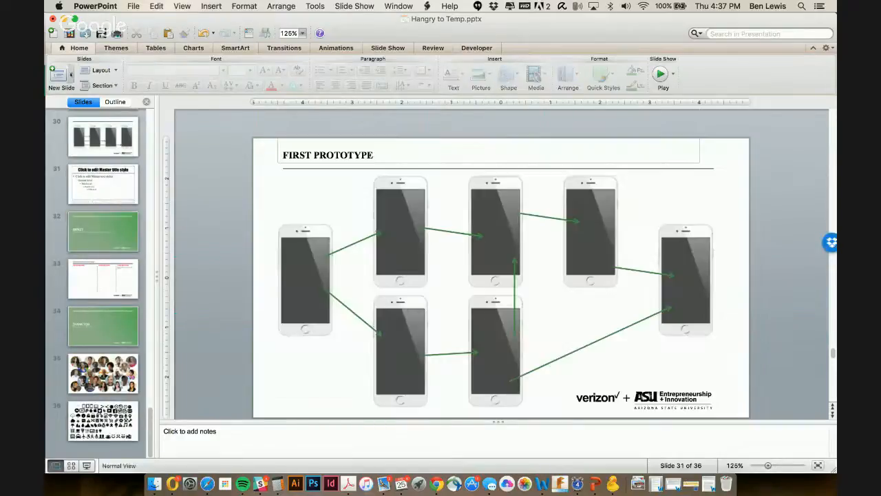
{"action": "left_click", "coordinate": [72, 74]}
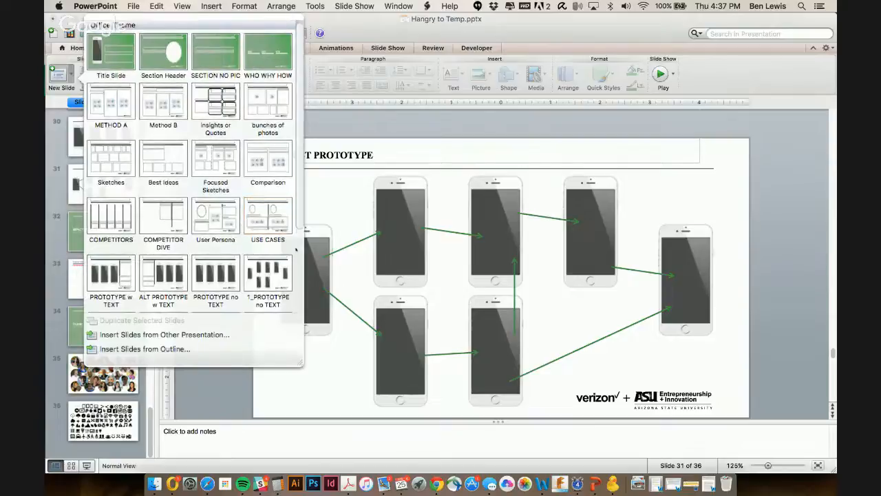
{"action": "scroll", "coordinate": [244, 221], "scroll_direction": "down", "scroll_amount": 4}
{"action": "left_click", "coordinate": [150, 218]}
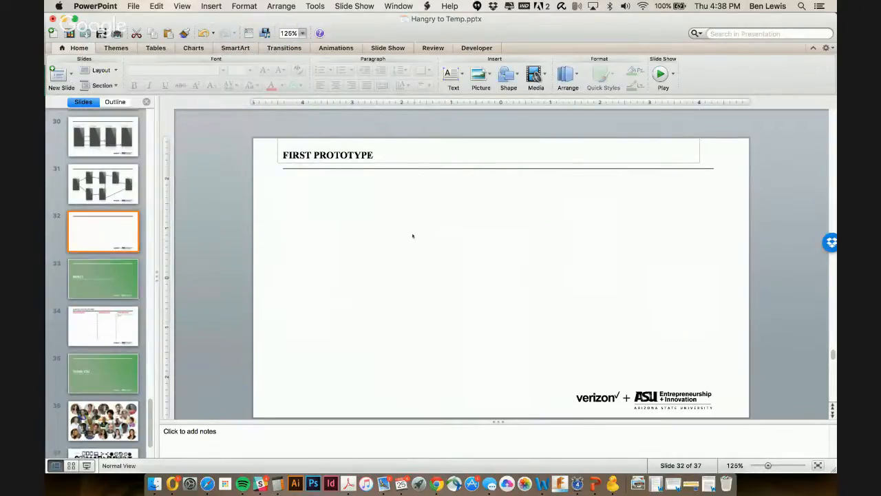
- Paste the seven copied phones onto the empty FIRST PROTOTYPE slide and deselect them
{"action": "right_click", "coordinate": [475, 265]}
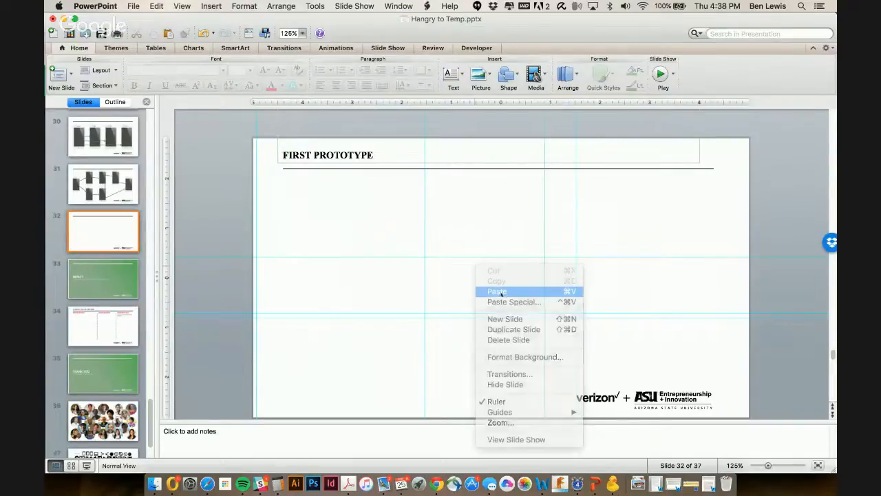
{"action": "left_click", "coordinate": [501, 293]}
{"action": "left_click", "coordinate": [223, 203]}
- Rearrange the pasted phones individually into a staggered layout, with four along the upper area and three lower between them
{"action": "left_click_drag", "start_coordinate": [299, 265], "coordinate": [300, 227]}
{"action": "left_click_drag", "start_coordinate": [415, 212], "coordinate": [374, 274]}
{"action": "left_click_drag", "start_coordinate": [419, 332], "coordinate": [454, 215]}
{"action": "left_click_drag", "start_coordinate": [507, 248], "coordinate": [582, 334]}
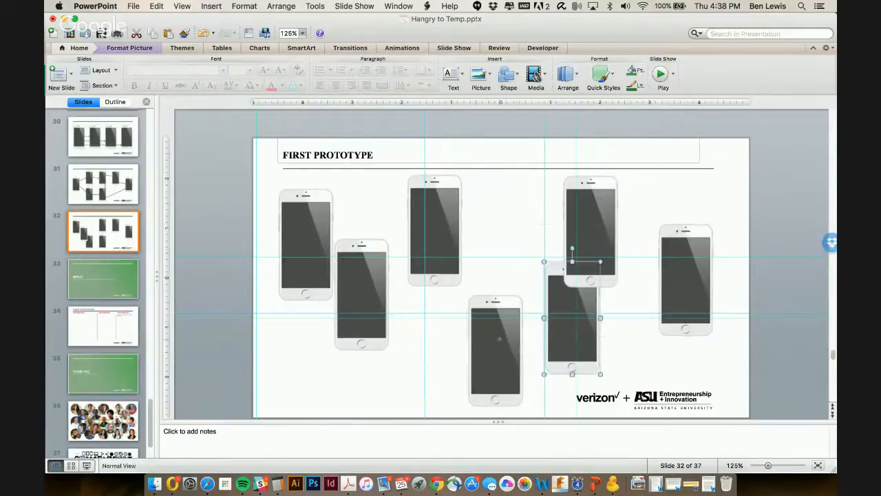
{"action": "left_click_drag", "start_coordinate": [500, 339], "coordinate": [527, 223]}
{"action": "left_click_drag", "start_coordinate": [603, 272], "coordinate": [672, 265]}
{"action": "left_click_drag", "start_coordinate": [668, 303], "coordinate": [466, 371]}
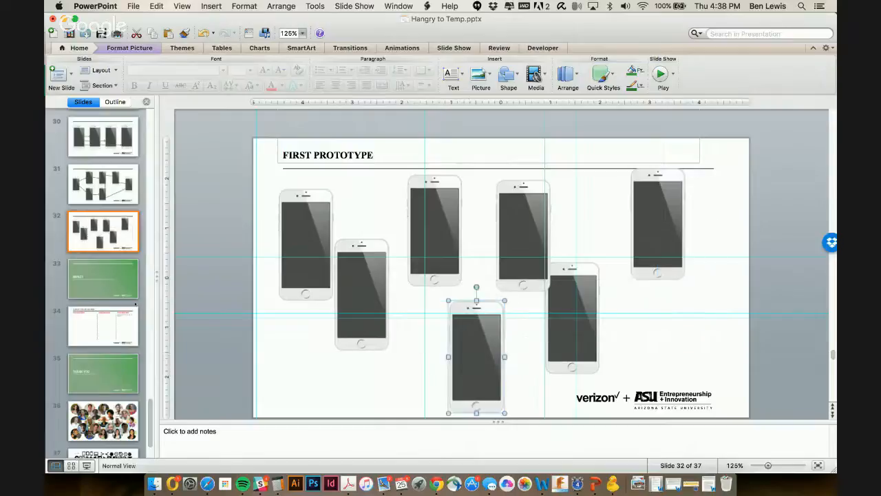
- Duplicate slide 32 with its rearranged phones
{"action": "right_click", "coordinate": [106, 241]}
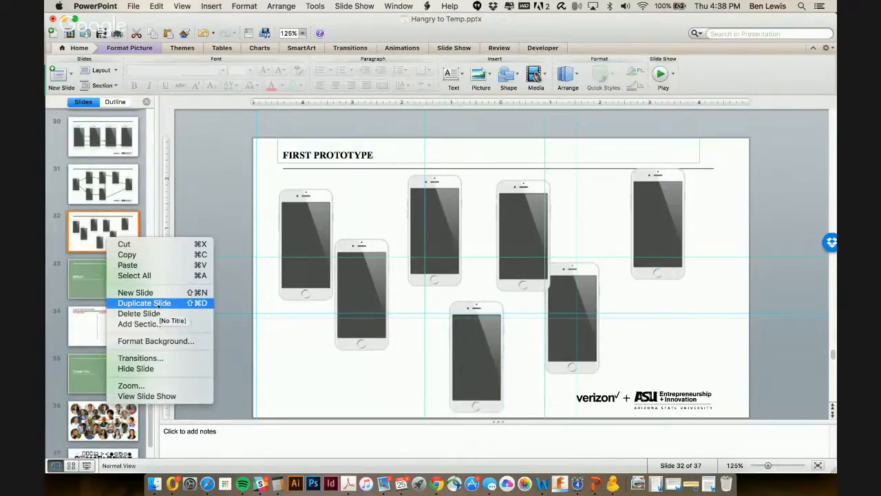
{"action": "left_click", "coordinate": [48, 227]}
{"action": "left_click", "coordinate": [105, 188]}
{"action": "left_click", "coordinate": [107, 226]}
{"action": "right_click", "coordinate": [118, 232]}
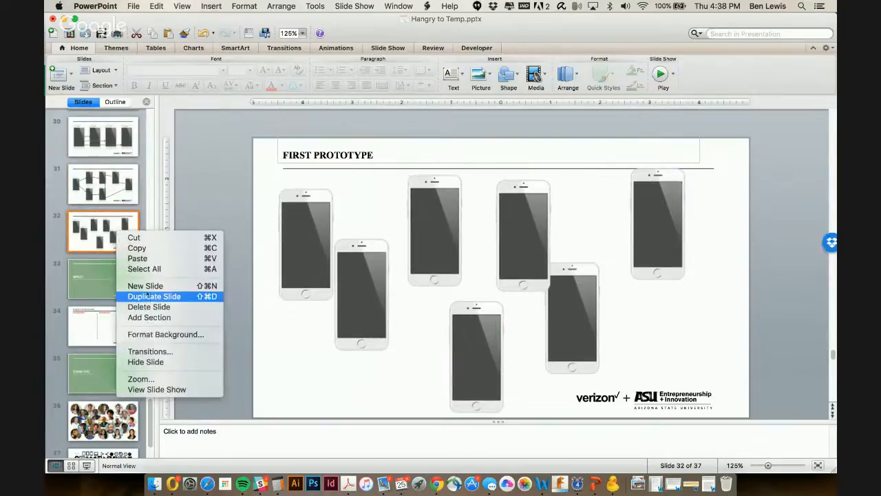
{"action": "left_click", "coordinate": [148, 296]}
- Move the two leftmost phones on the duplicated slide up toward the title and deselect them
{"action": "left_click_drag", "start_coordinate": [325, 279], "coordinate": [342, 248]}
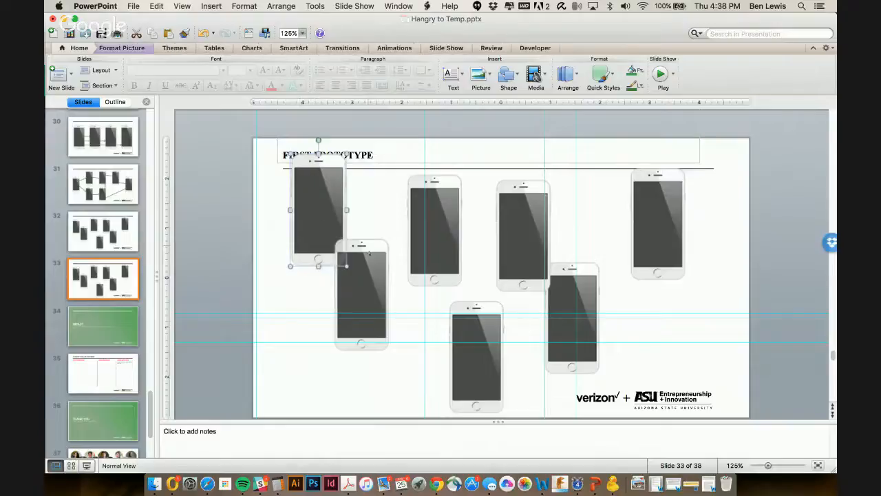
{"action": "left_click_drag", "start_coordinate": [359, 326], "coordinate": [386, 261]}
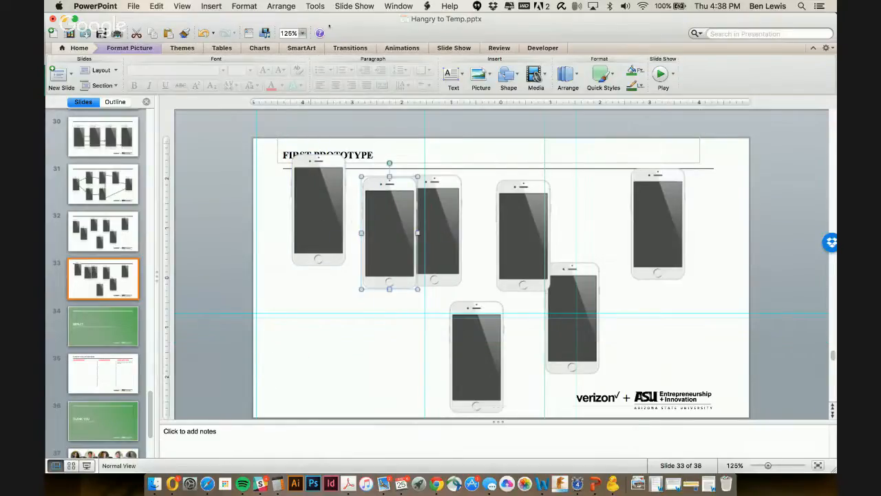
{"action": "scroll", "coordinate": [276, 380], "scroll_direction": "up", "scroll_amount": 1}
{"action": "left_click", "coordinate": [293, 325]}
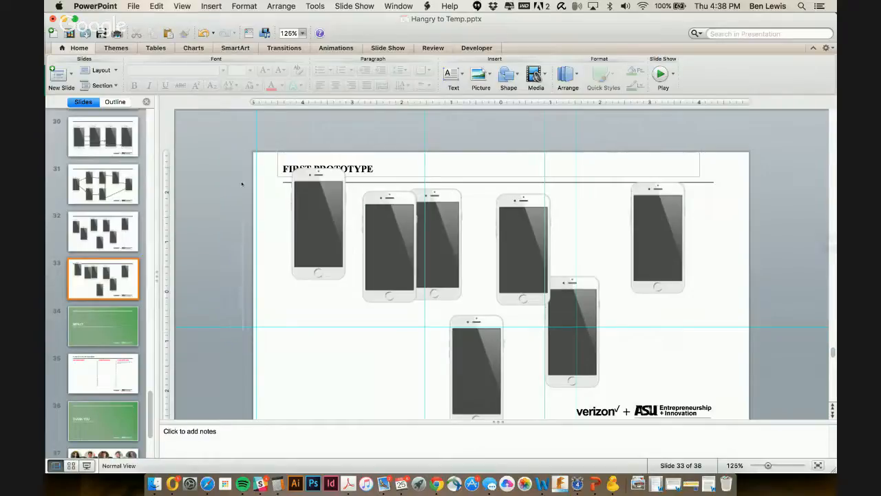
- Reposition the two leftmost phones on slide 33 lower, clear of the title, with the second phone lower than the first
{"action": "scroll", "coordinate": [406, 317], "scroll_direction": "down", "scroll_amount": 5}
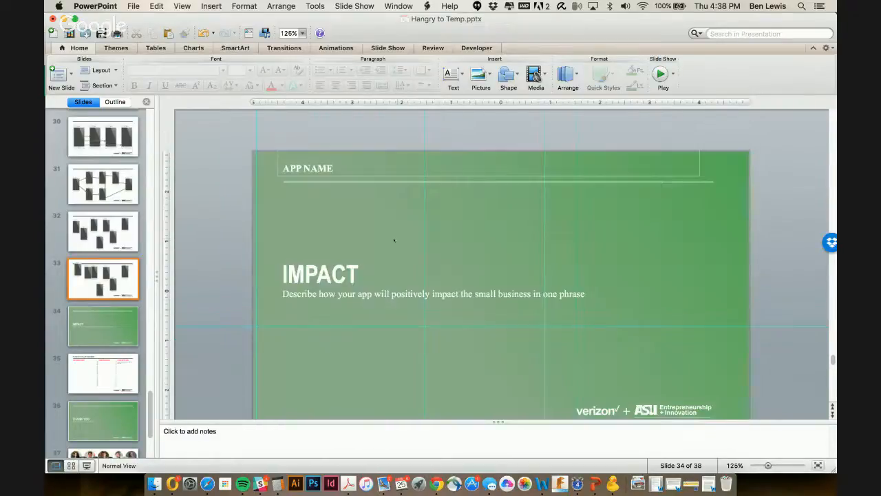
{"action": "left_click", "coordinate": [111, 287]}
{"action": "left_click_drag", "start_coordinate": [388, 243], "coordinate": [353, 354]}
{"action": "left_click_drag", "start_coordinate": [327, 236], "coordinate": [306, 306]}
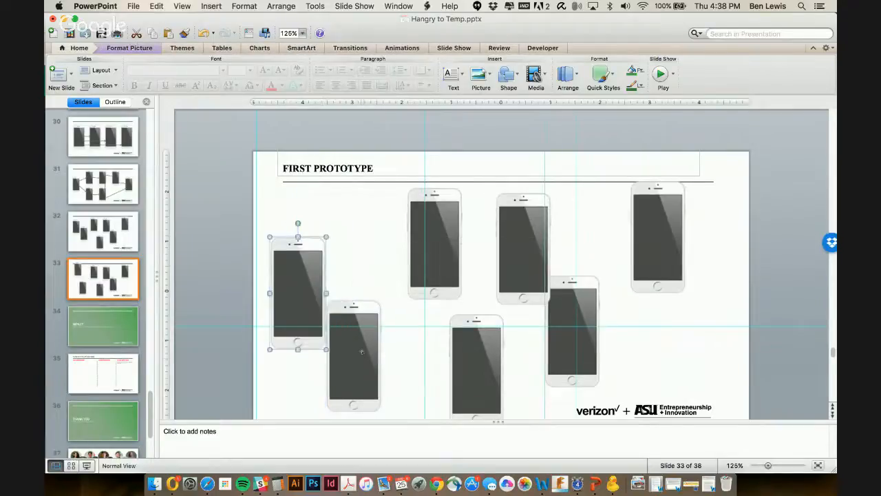
{"action": "left_click_drag", "start_coordinate": [351, 330], "coordinate": [365, 324]}
- Delete the lowest middle phone on slide 33 and spread out the three phones to the right of it at staggered heights
{"action": "left_click_drag", "start_coordinate": [471, 350], "coordinate": [484, 334]}
{"action": "key", "text": "Delete"}
{"action": "left_click_drag", "start_coordinate": [561, 301], "coordinate": [574, 271]}
{"action": "left_click_drag", "start_coordinate": [513, 247], "coordinate": [496, 321]}
{"action": "left_click_drag", "start_coordinate": [646, 227], "coordinate": [641, 266]}
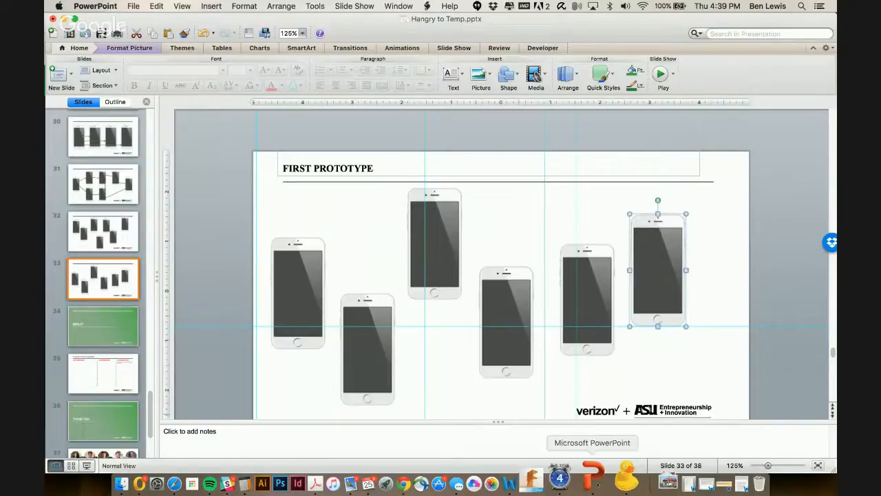
- Minimize the presentation, switch to Google Hangouts in Chrome and stop the screen sharing
{"action": "left_click", "coordinate": [64, 20]}
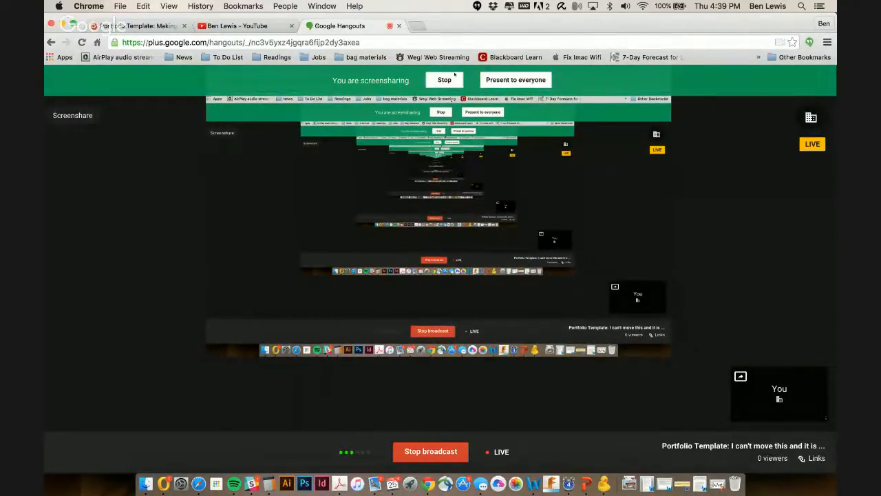
{"action": "left_click", "coordinate": [451, 79]}
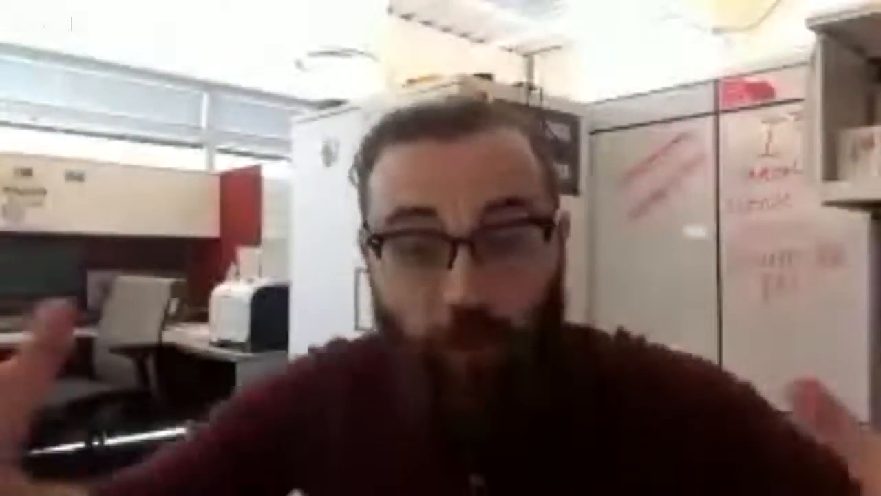